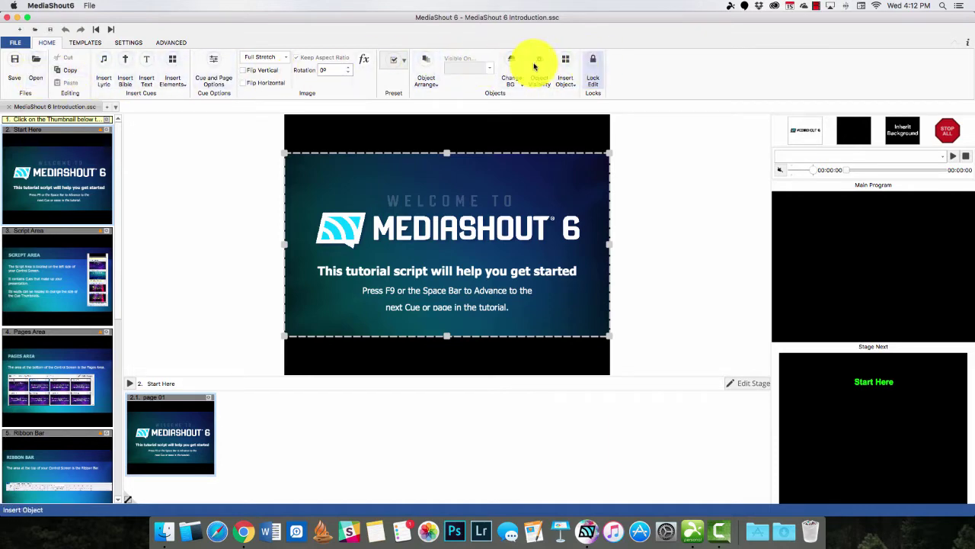
{"action": "left_click", "coordinate": [17, 42]}
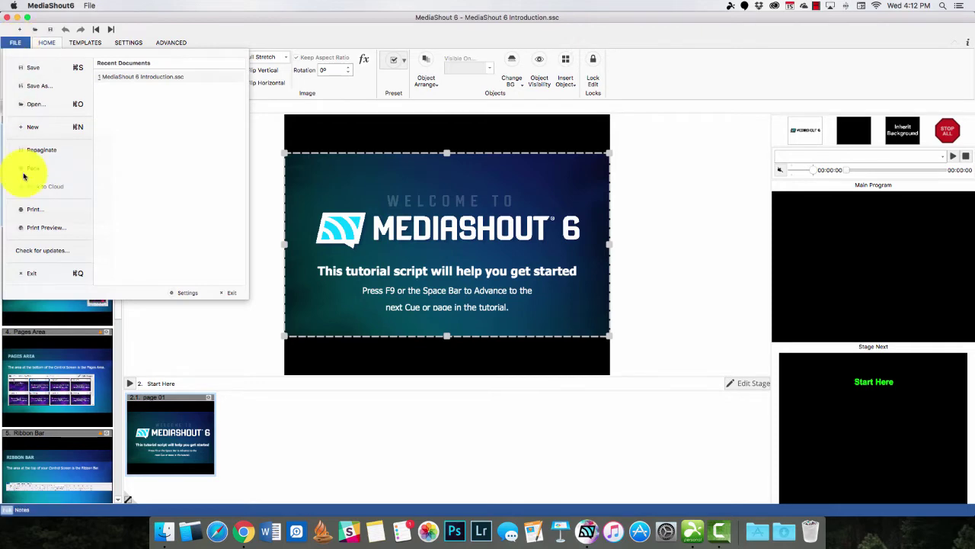
{"action": "left_click", "coordinate": [46, 43]}
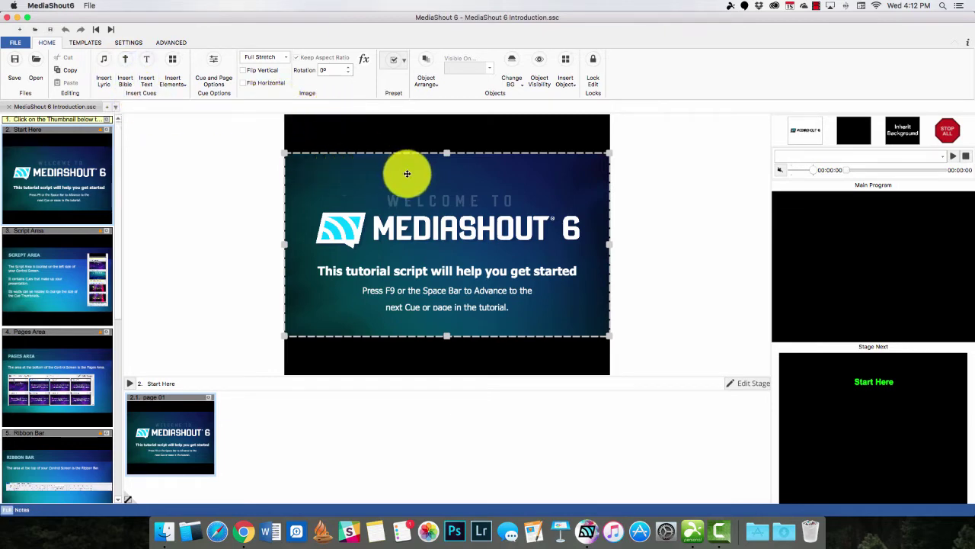
{"action": "left_click", "coordinate": [398, 273]}
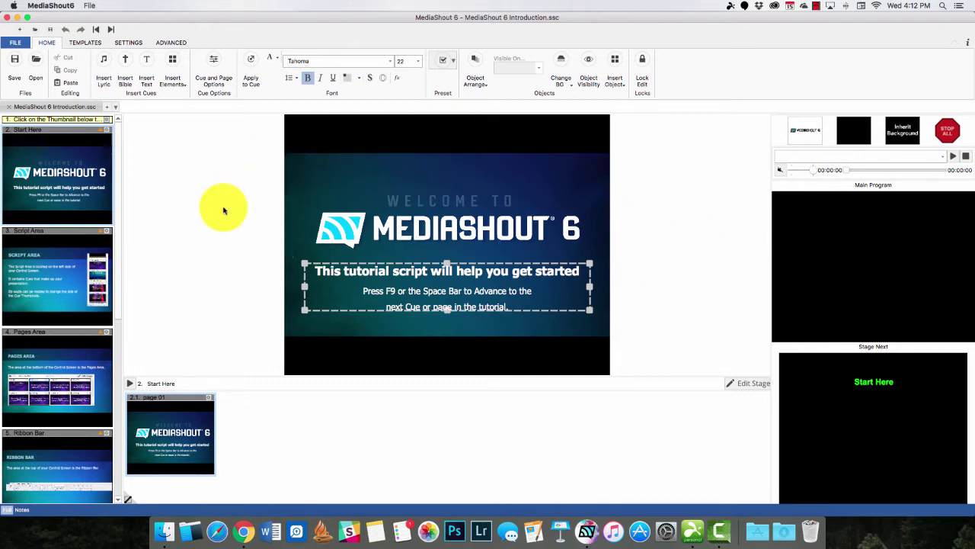
{"action": "right_click", "coordinate": [62, 169]}
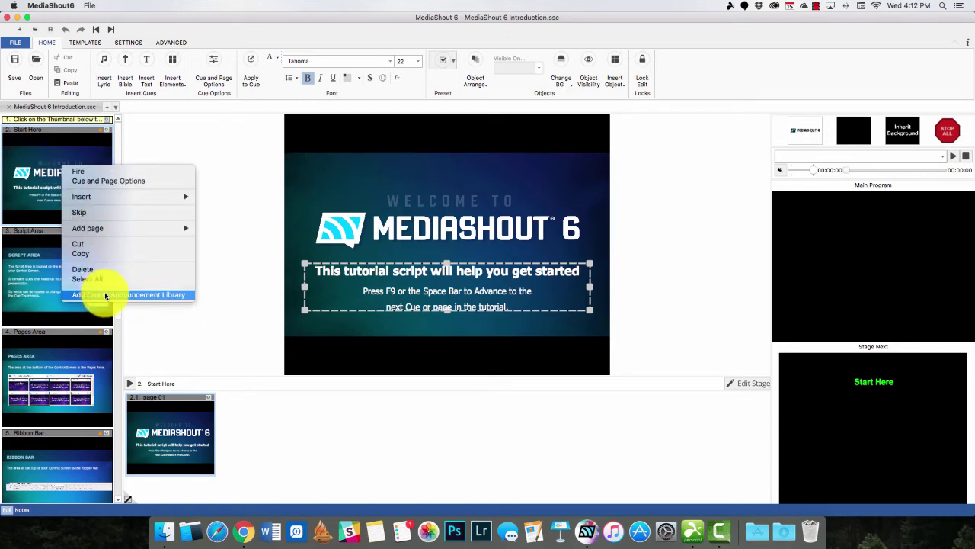
{"action": "left_click", "coordinate": [229, 148]}
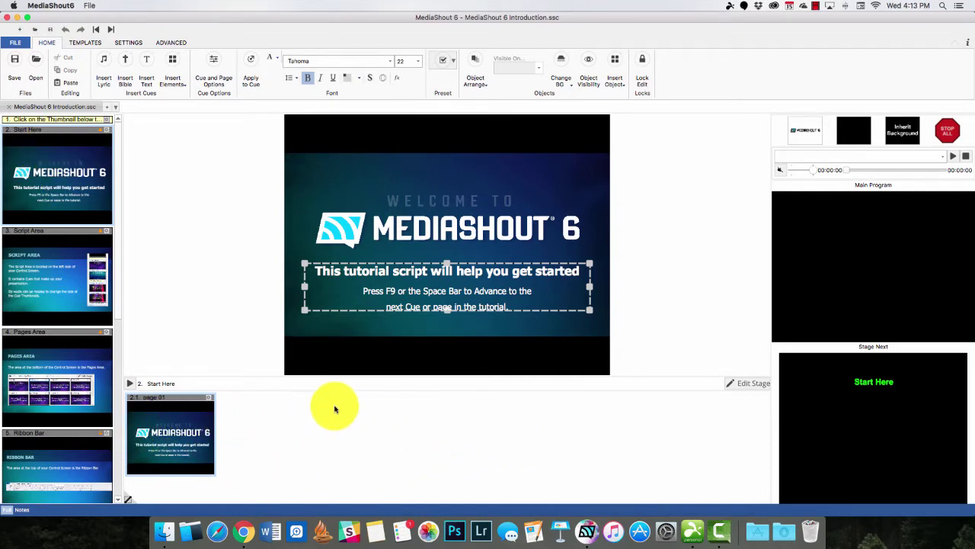
Select the background image, the logo and the tutorial text in turn to compare the formatting options offered for each
{"action": "left_click", "coordinate": [299, 290]}
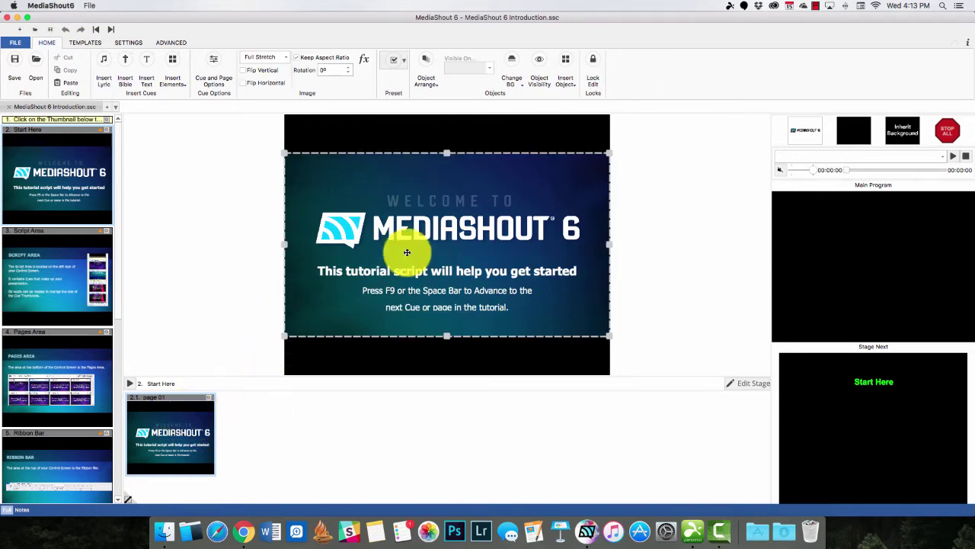
{"action": "left_click", "coordinate": [431, 224]}
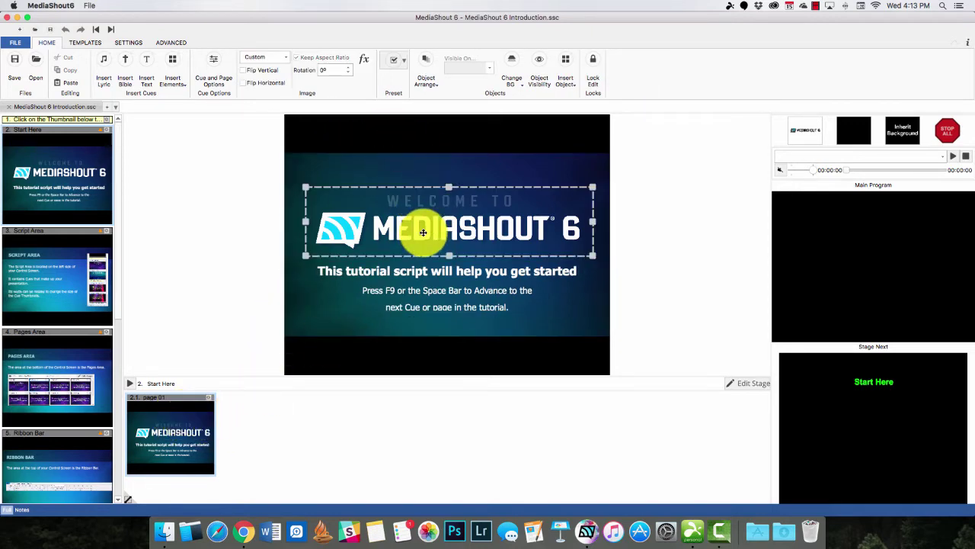
{"action": "left_click", "coordinate": [444, 291]}
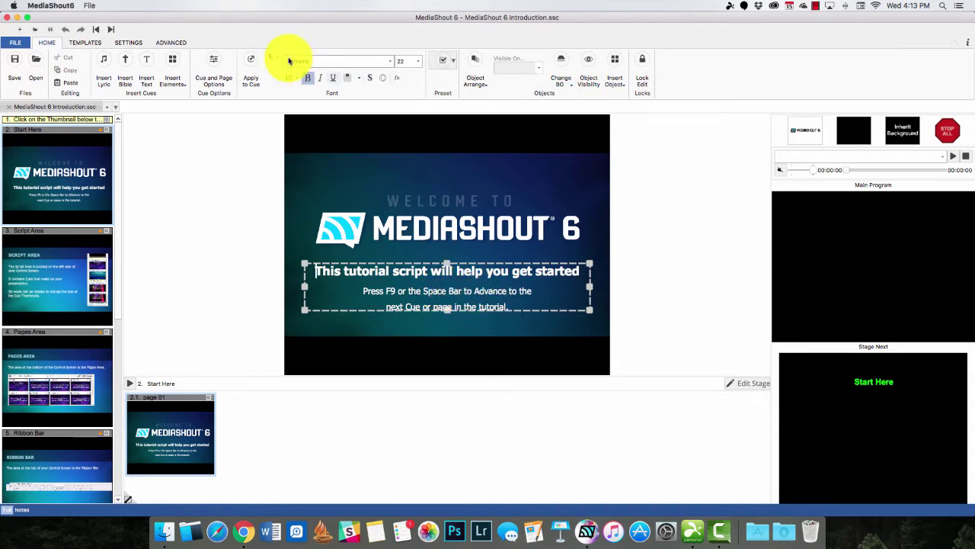
{"action": "left_click", "coordinate": [448, 226]}
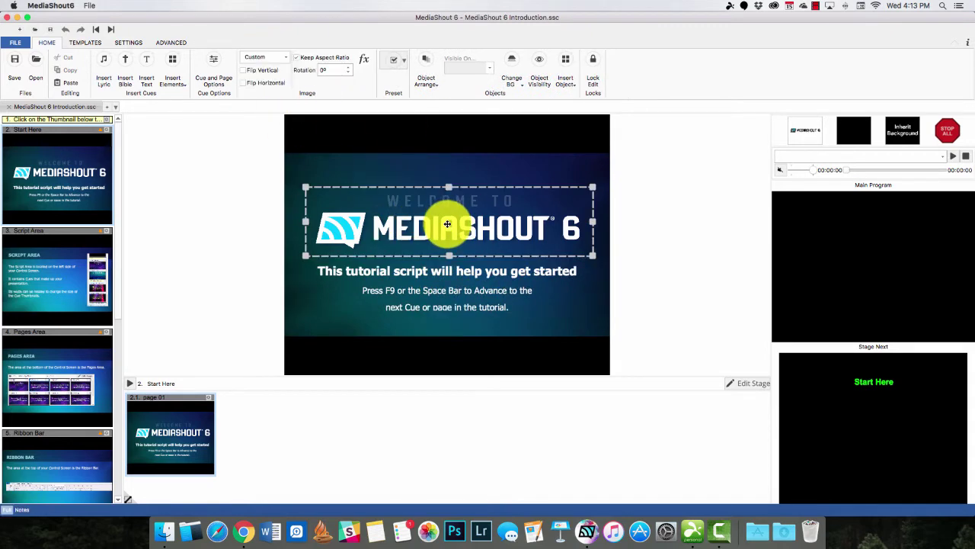
{"action": "left_click", "coordinate": [439, 288]}
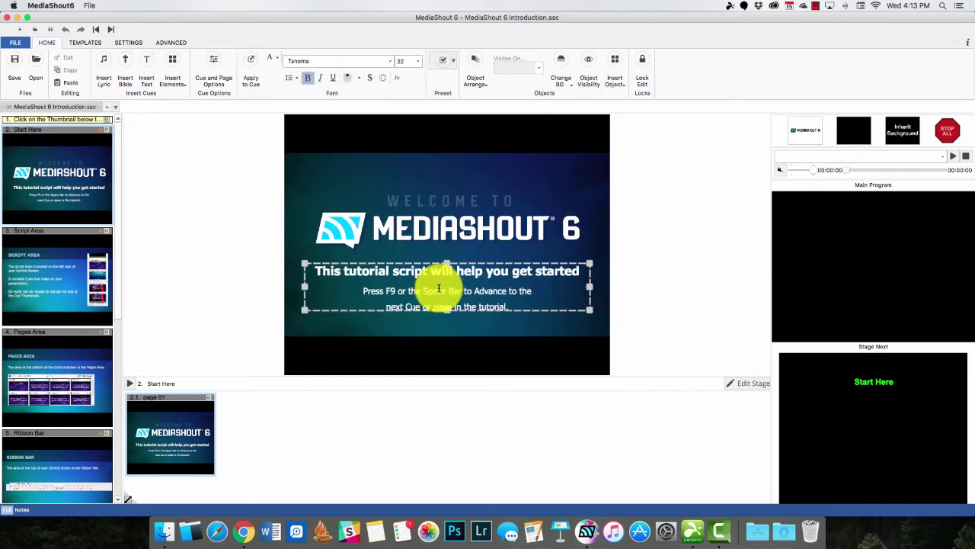
Select the background image and switch its sizing to Full Scale, then back to Full Stretch
{"action": "left_click", "coordinate": [301, 157]}
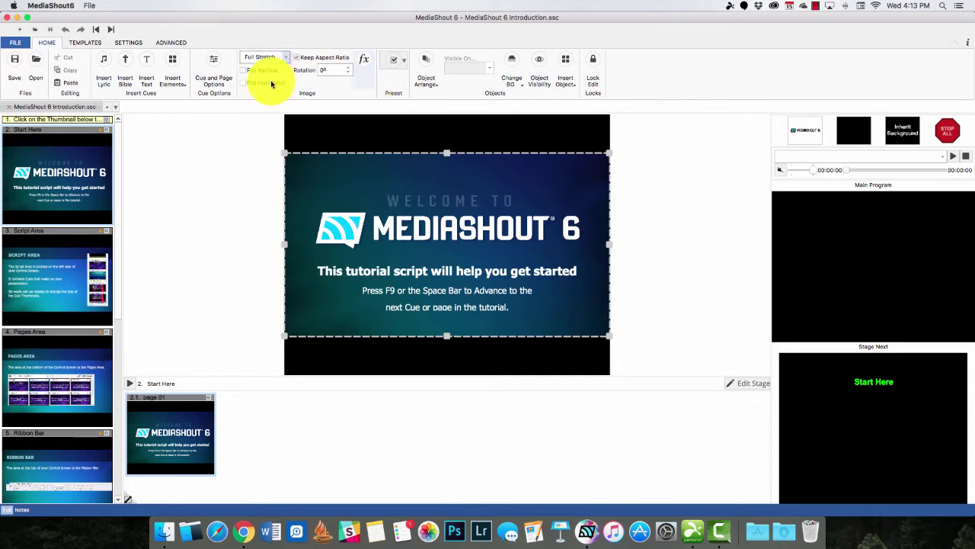
{"action": "left_click", "coordinate": [286, 58]}
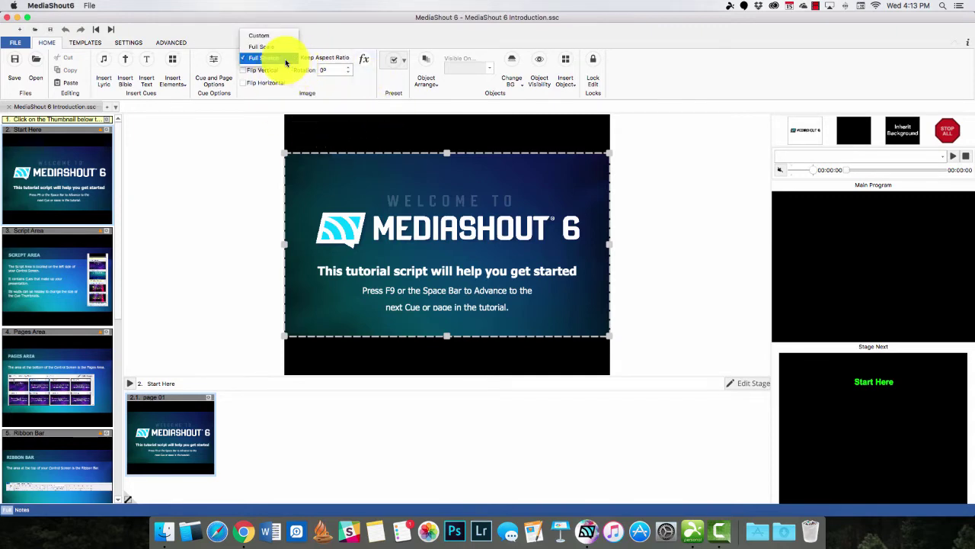
{"action": "left_click", "coordinate": [265, 48]}
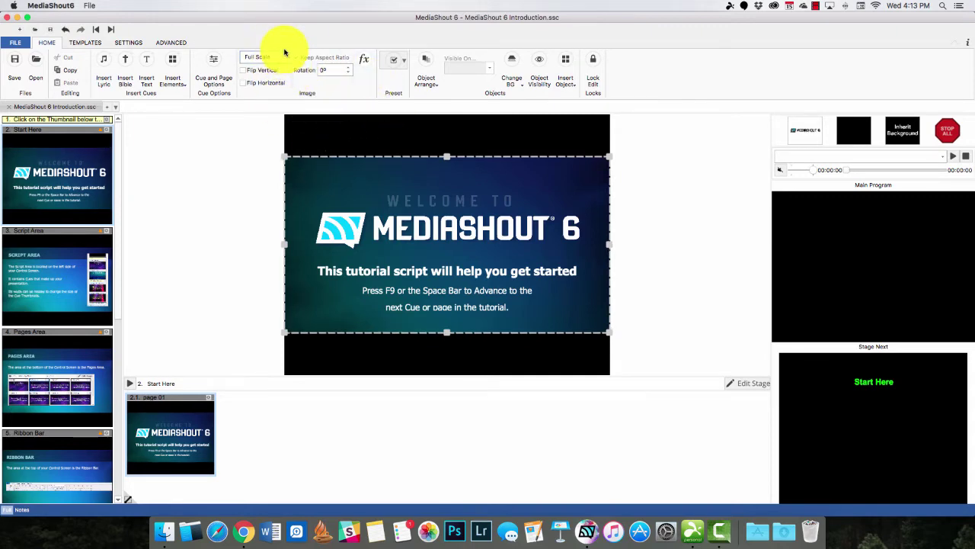
{"action": "left_click", "coordinate": [283, 55]}
{"action": "left_click", "coordinate": [262, 69]}
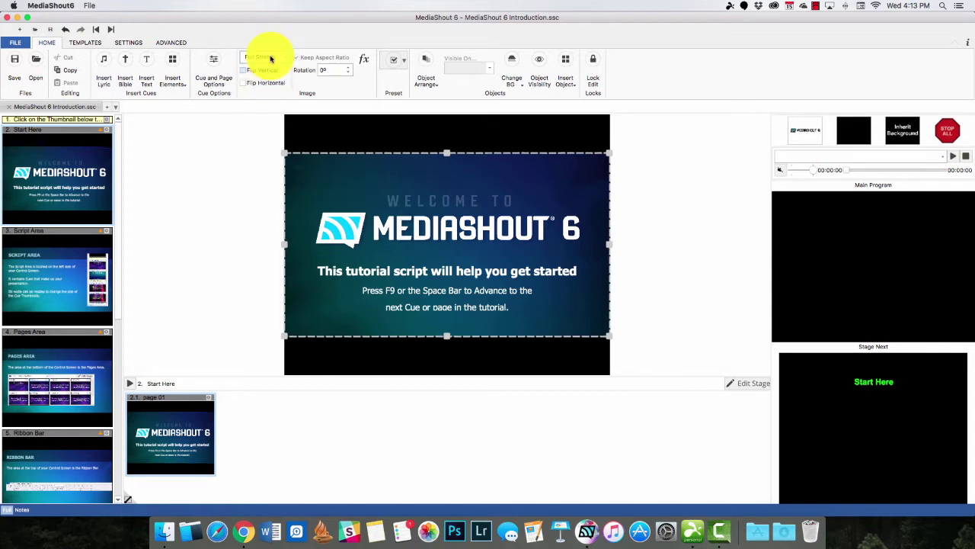
Set the background image's sizing to Custom and shift it freely so it extends past the slide's right edge
{"action": "left_click", "coordinate": [262, 59]}
{"action": "left_click", "coordinate": [257, 38]}
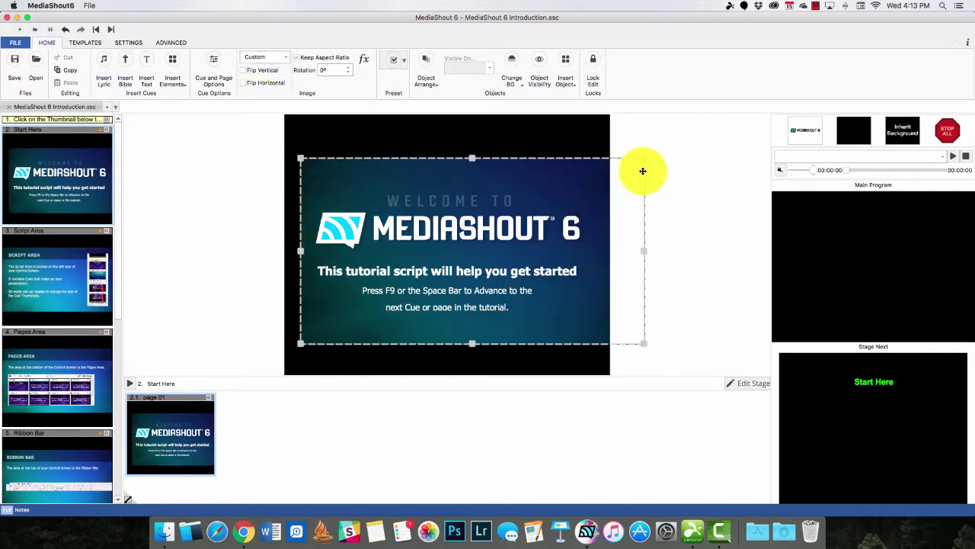
{"action": "left_click_drag", "start_coordinate": [556, 200], "coordinate": [628, 166]}
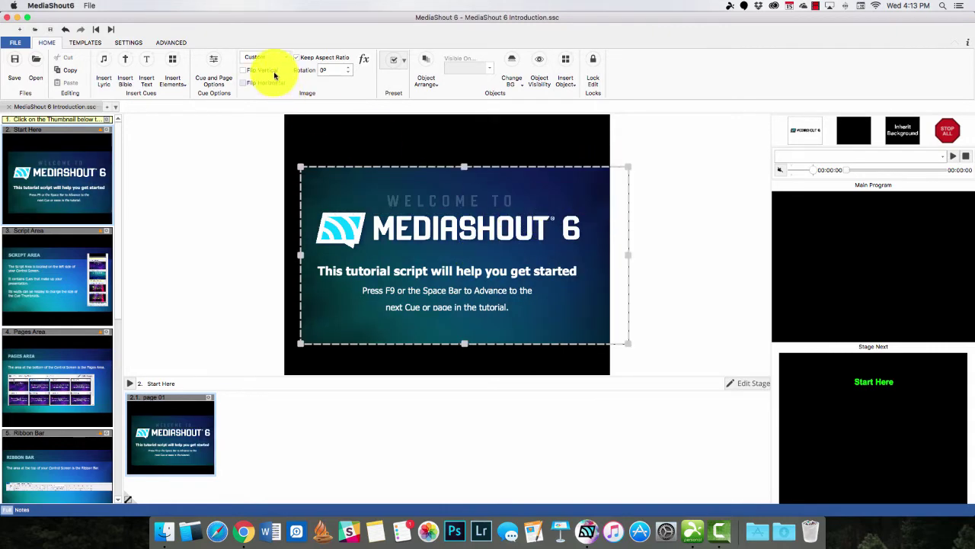
Set the background image's sizing to Full Scale
{"action": "left_click", "coordinate": [261, 58]}
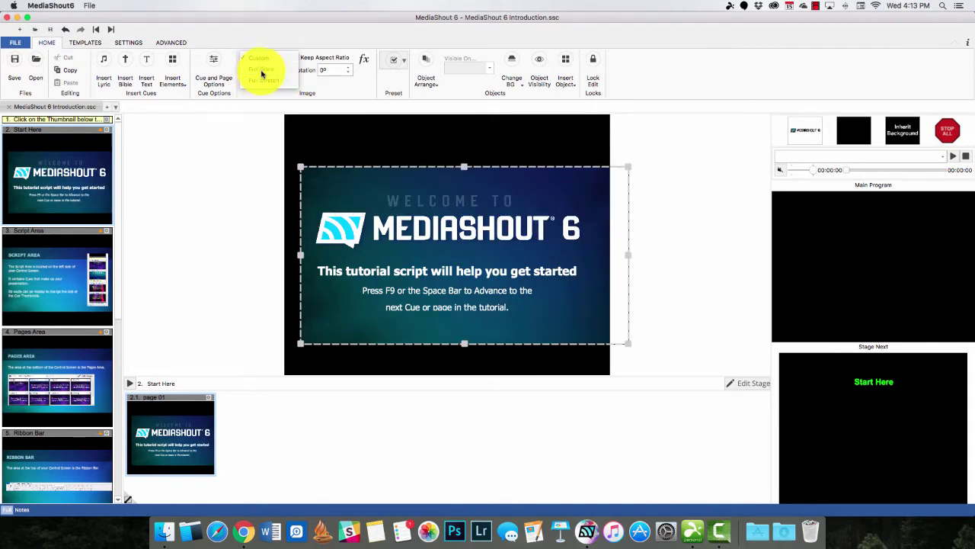
{"action": "left_click", "coordinate": [259, 70]}
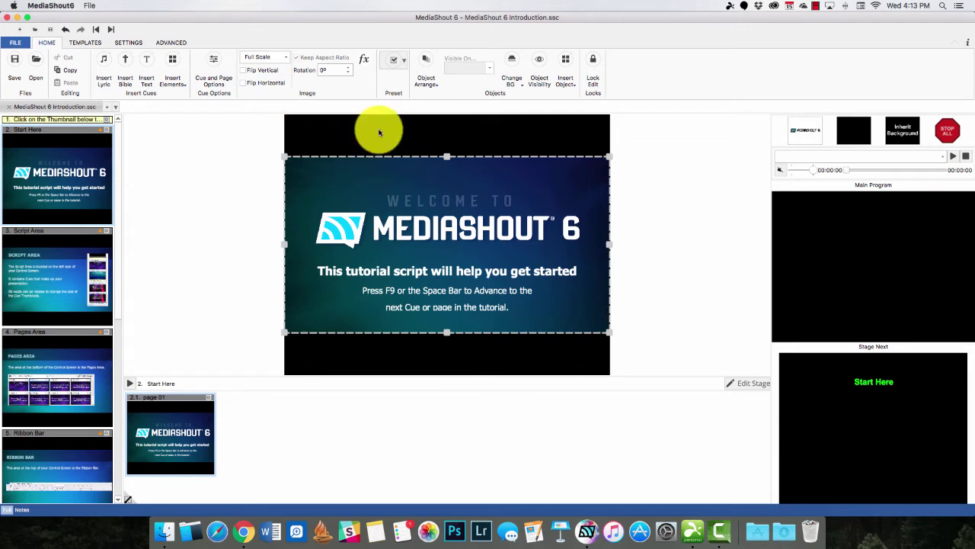
Open the background image's effects settings and examine its flip, display timing and Transition In options
{"action": "left_click", "coordinate": [364, 58]}
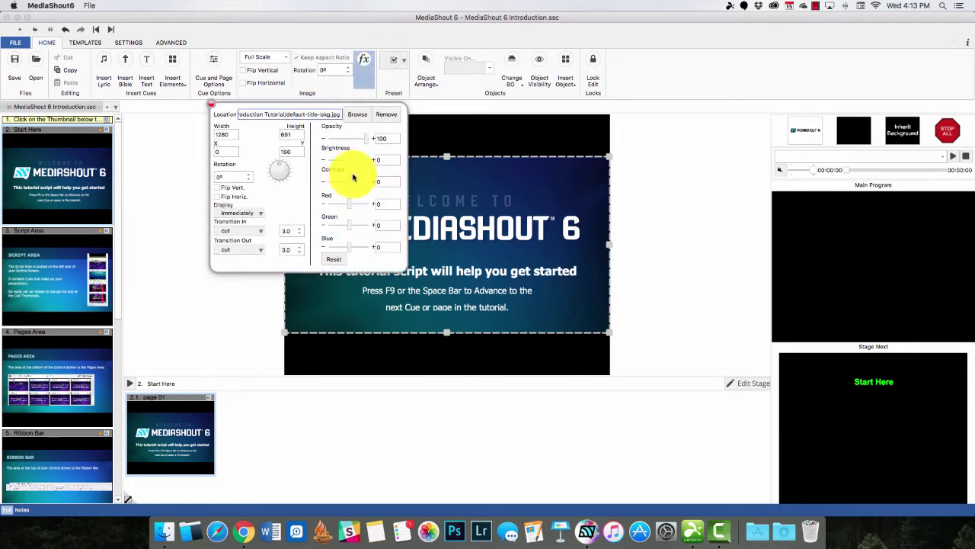
{"action": "left_click_drag", "start_coordinate": [230, 111], "coordinate": [378, 145]}
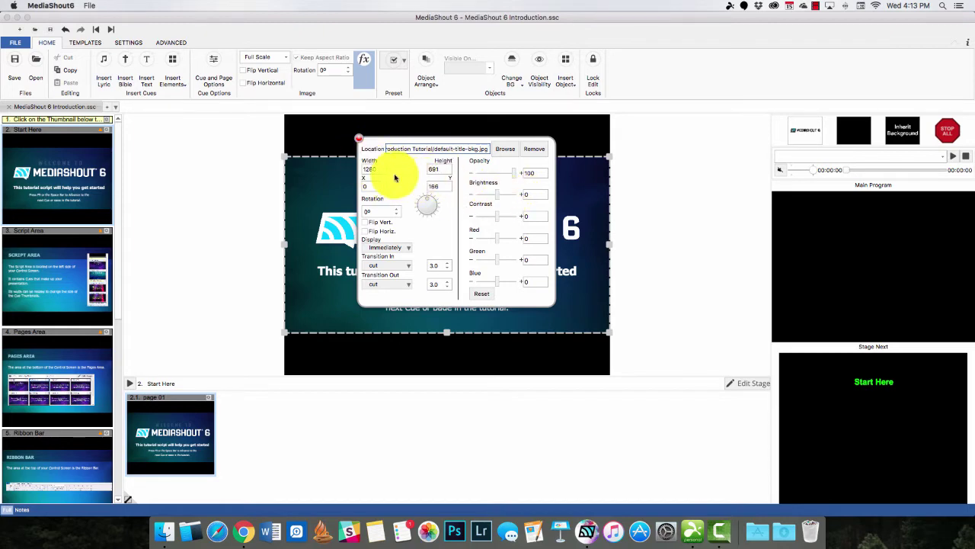
{"action": "left_click", "coordinate": [366, 231]}
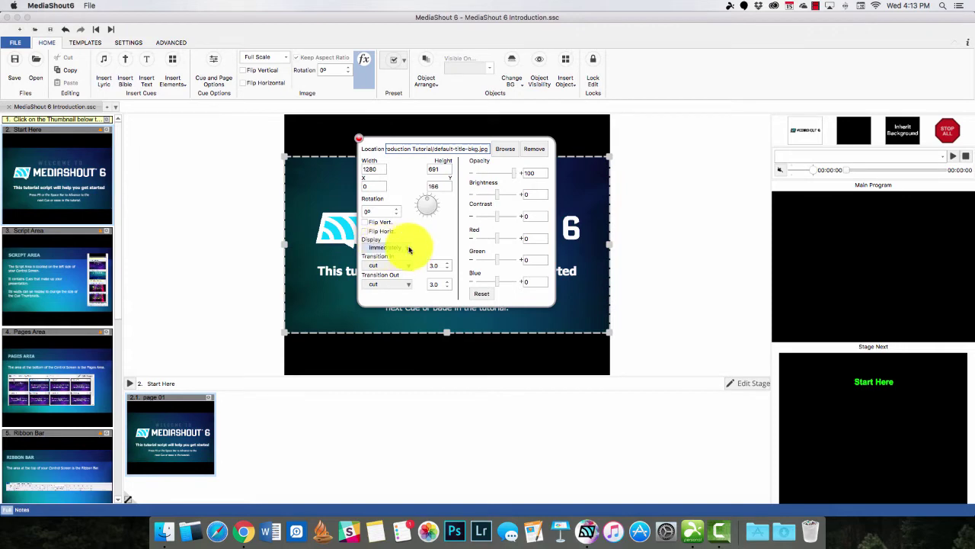
{"action": "left_click", "coordinate": [410, 249]}
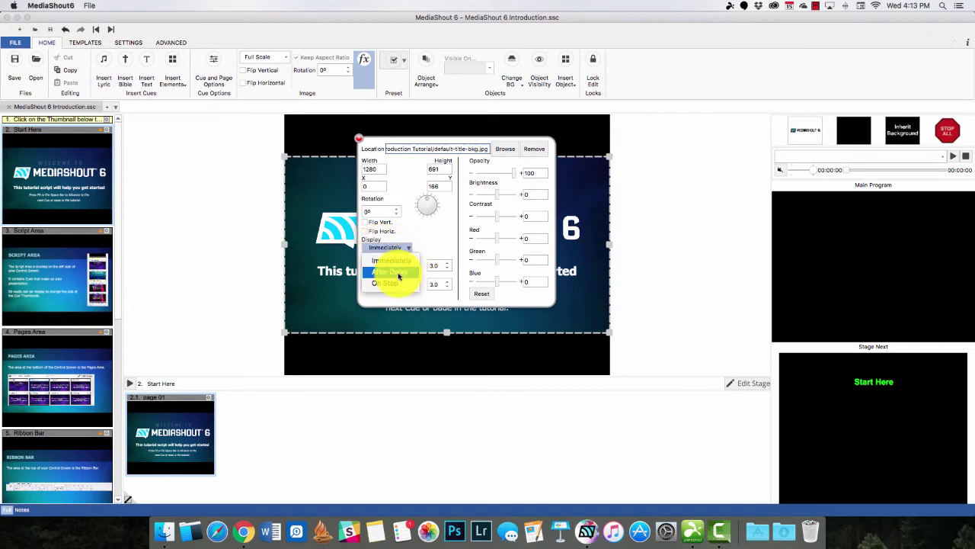
{"action": "left_click", "coordinate": [402, 247]}
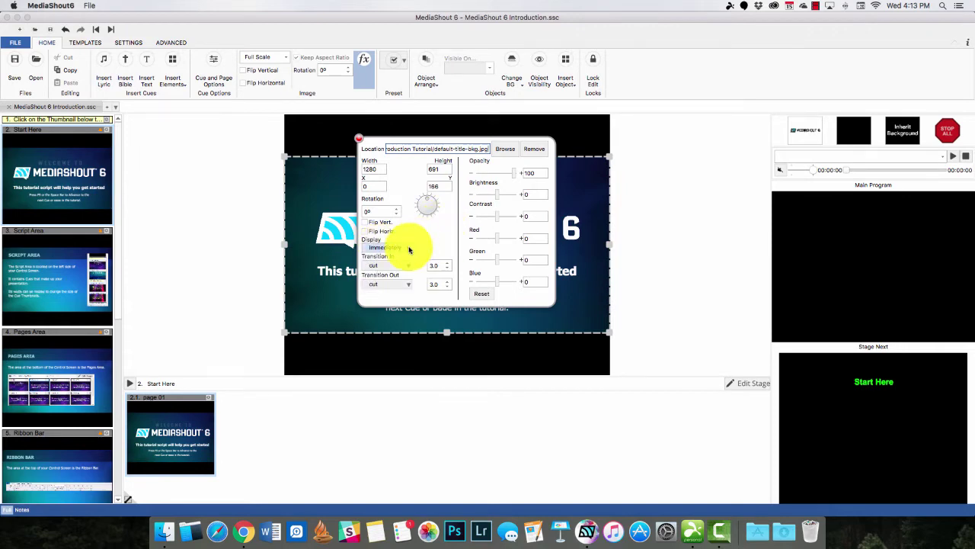
{"action": "left_click", "coordinate": [412, 265]}
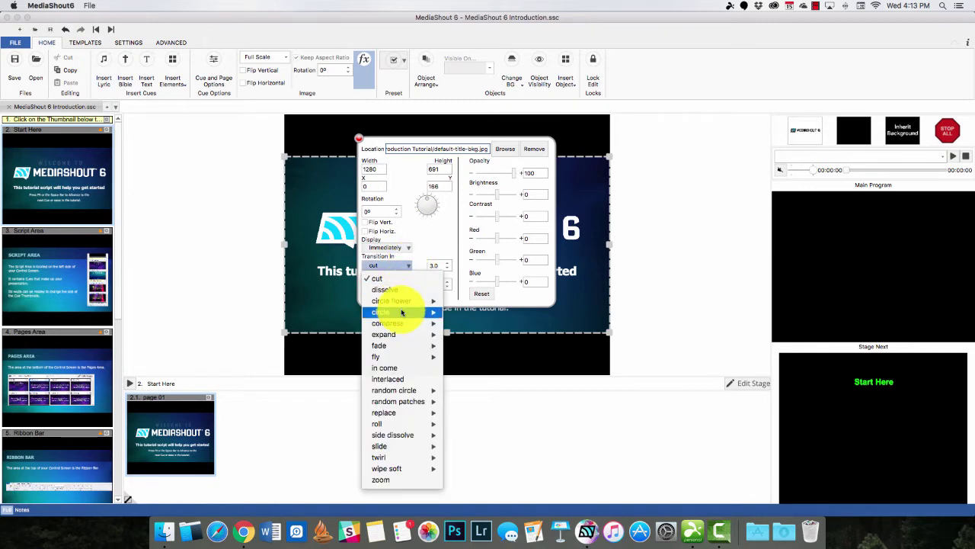
{"action": "mouse_move", "coordinate": [387, 355]}
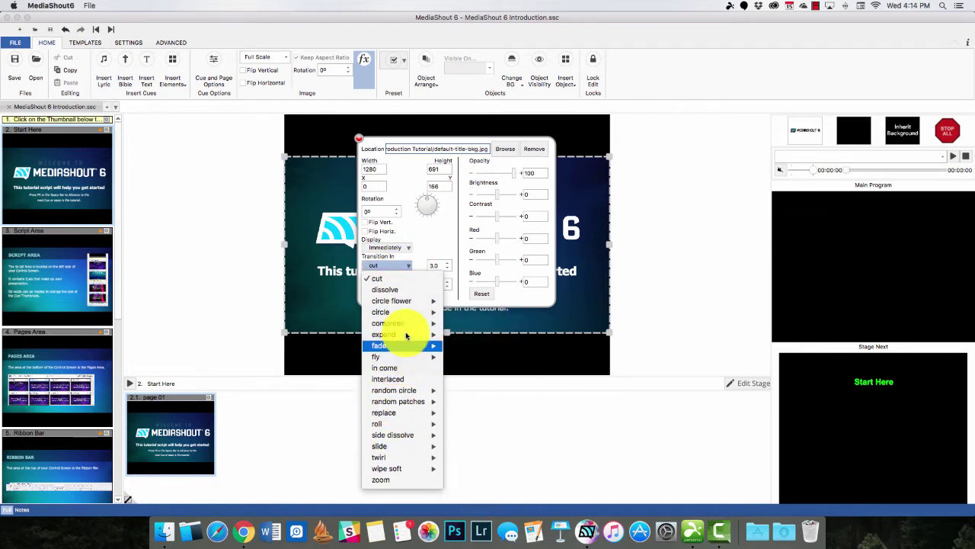
{"action": "left_click", "coordinate": [466, 248]}
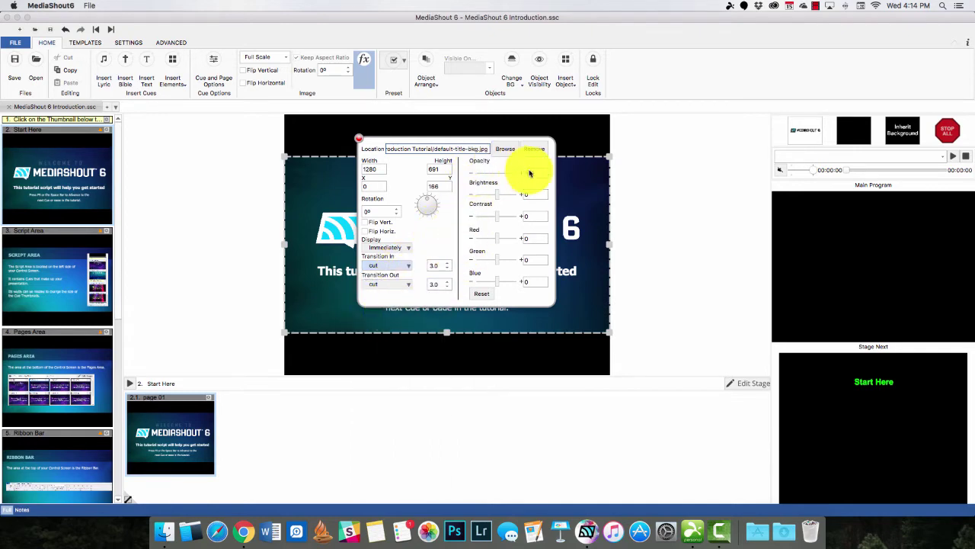
Reset the background image's opacity and colour adjustments, keep the current image file and close the effects settings
{"action": "mouse_move", "coordinate": [514, 176]}
{"action": "left_mouse_down"}
{"action": "mouse_move", "coordinate": [490, 177]}
{"action": "mouse_move", "coordinate": [525, 177]}
{"action": "left_mouse_up"}
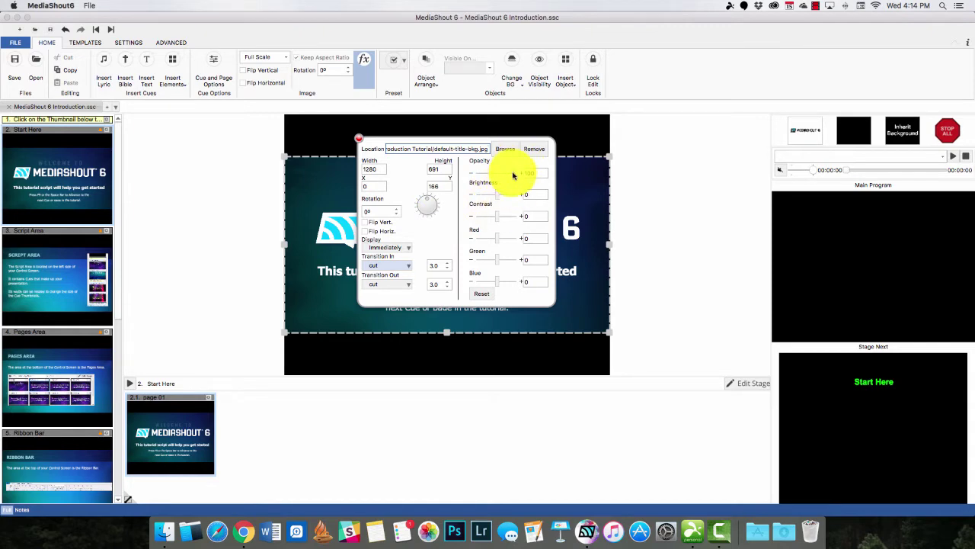
{"action": "mouse_move", "coordinate": [513, 176]}
{"action": "left_mouse_down"}
{"action": "mouse_move", "coordinate": [497, 178]}
{"action": "mouse_move", "coordinate": [514, 178]}
{"action": "left_mouse_up"}
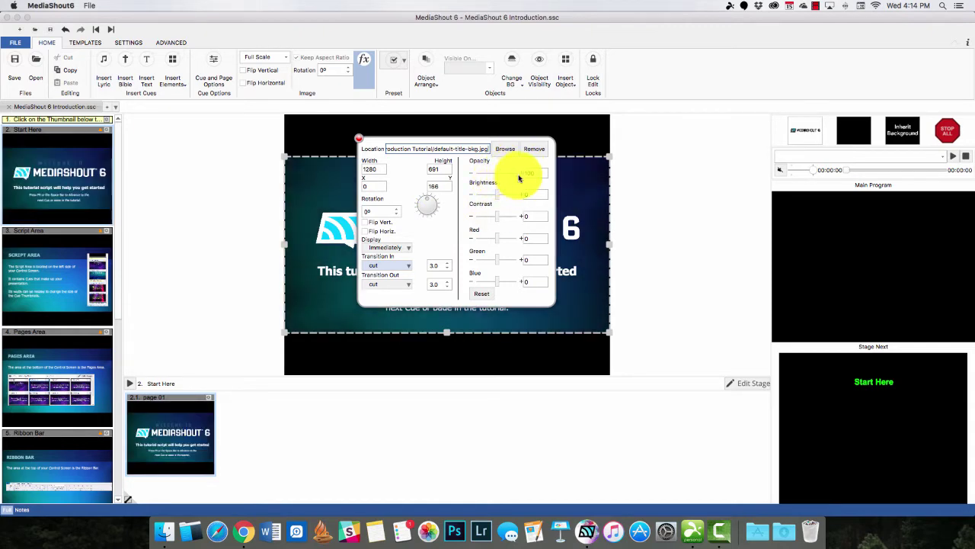
{"action": "left_click", "coordinate": [484, 294]}
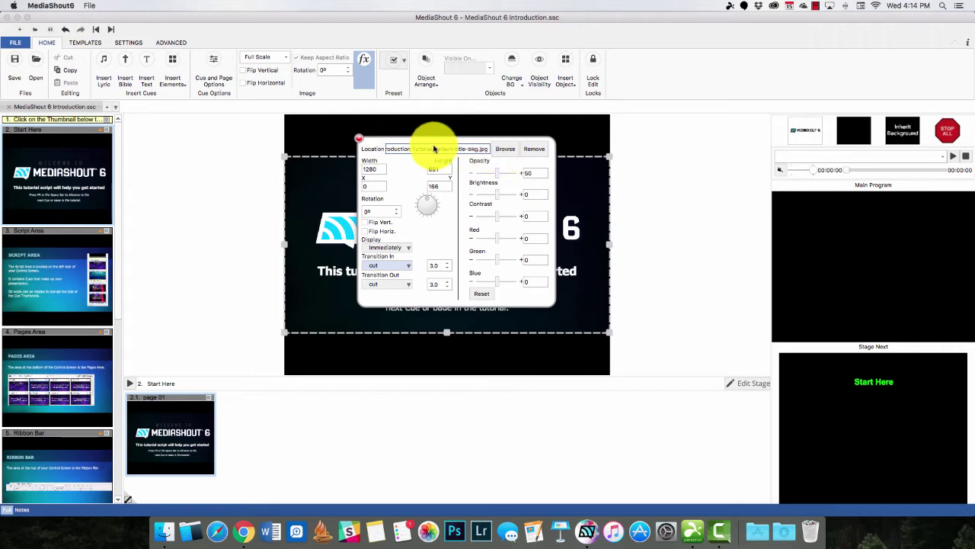
{"action": "left_click", "coordinate": [505, 149]}
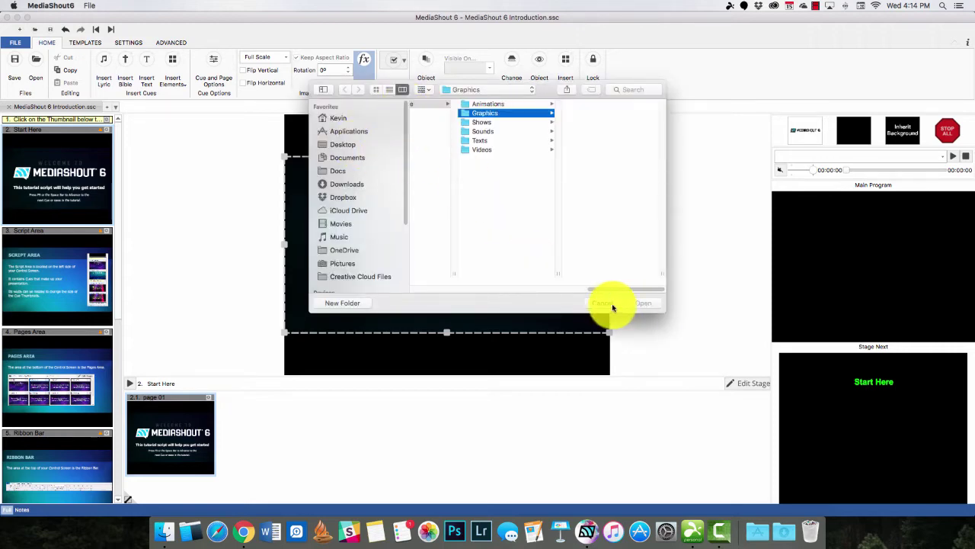
{"action": "left_click", "coordinate": [606, 303]}
{"action": "left_click", "coordinate": [359, 137]}
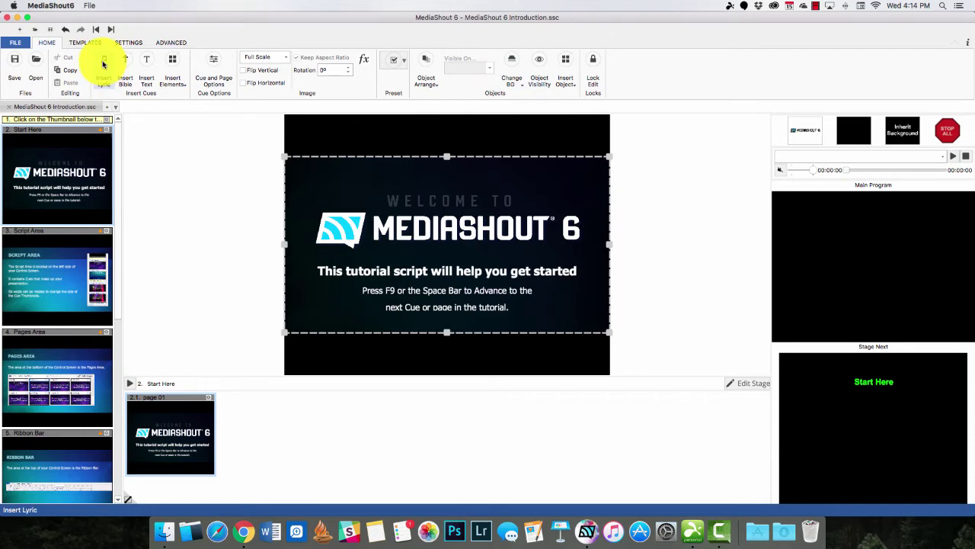
Look through the script's cues and view the pages of the Script Area and Pages Area cues
{"action": "scroll", "coordinate": [71, 239], "scroll_direction": "down", "scroll_amount": 10}
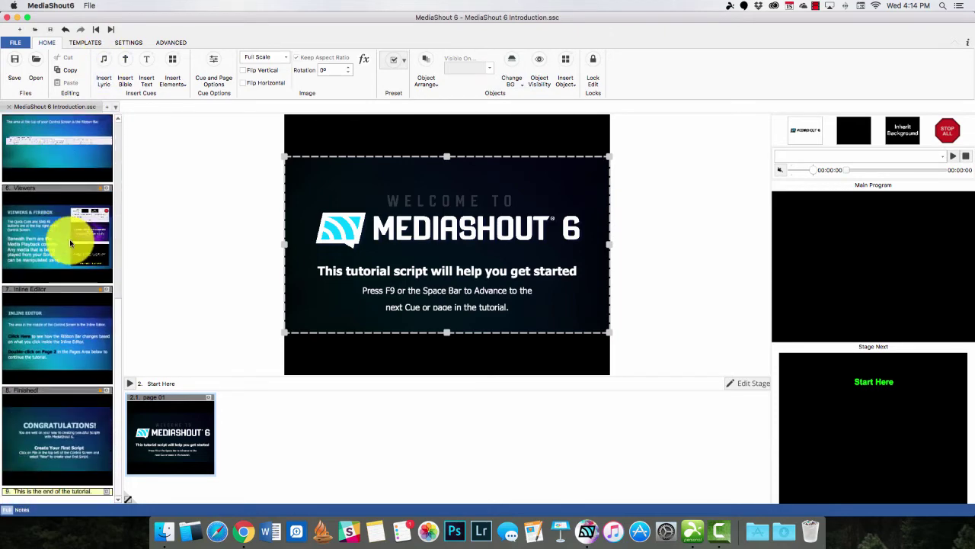
{"action": "scroll", "coordinate": [74, 239], "scroll_direction": "up", "scroll_amount": 10}
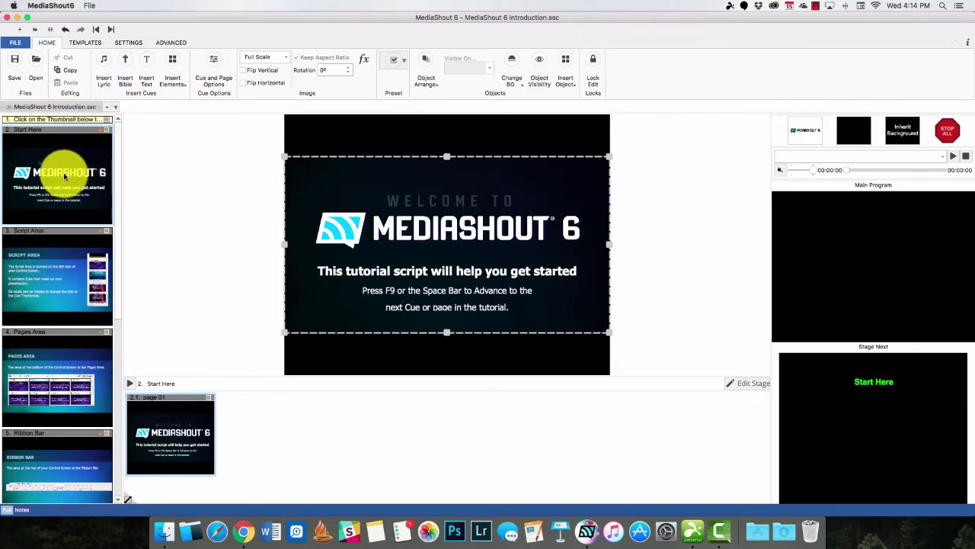
{"action": "left_click", "coordinate": [44, 288]}
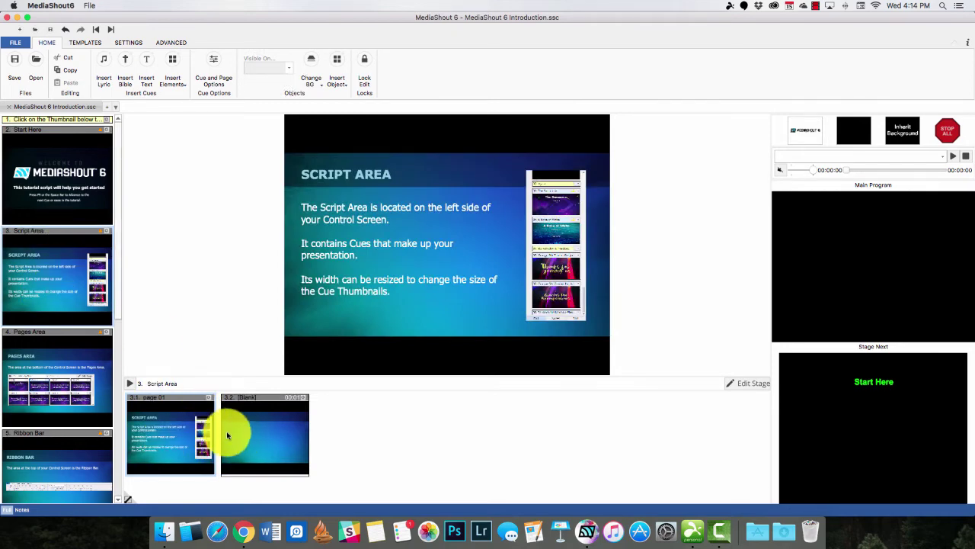
{"action": "left_click", "coordinate": [87, 392]}
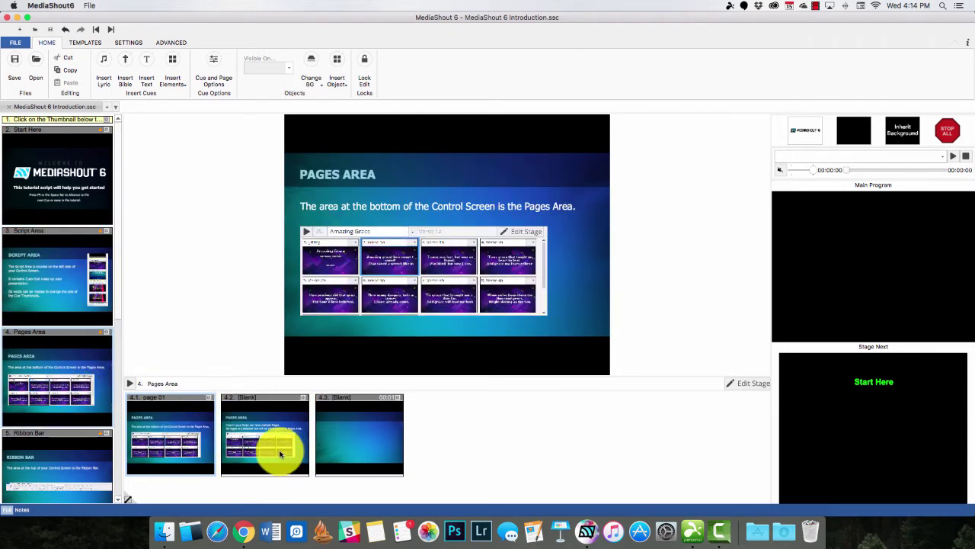
Select the Start Here cue, start inserting a lyric and choose A Robe of White from the Lyric Library
{"action": "left_click", "coordinate": [84, 186]}
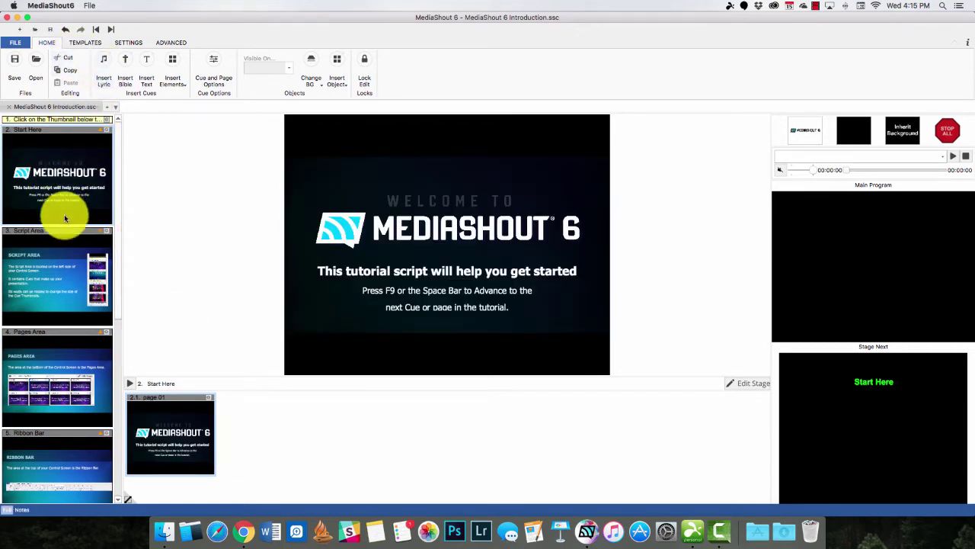
{"action": "left_click", "coordinate": [105, 62]}
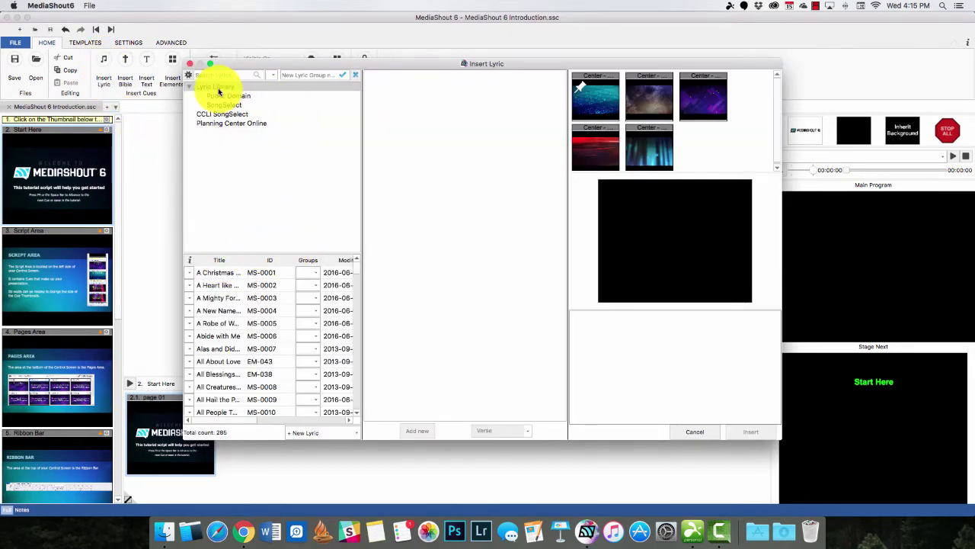
{"action": "left_click", "coordinate": [221, 323]}
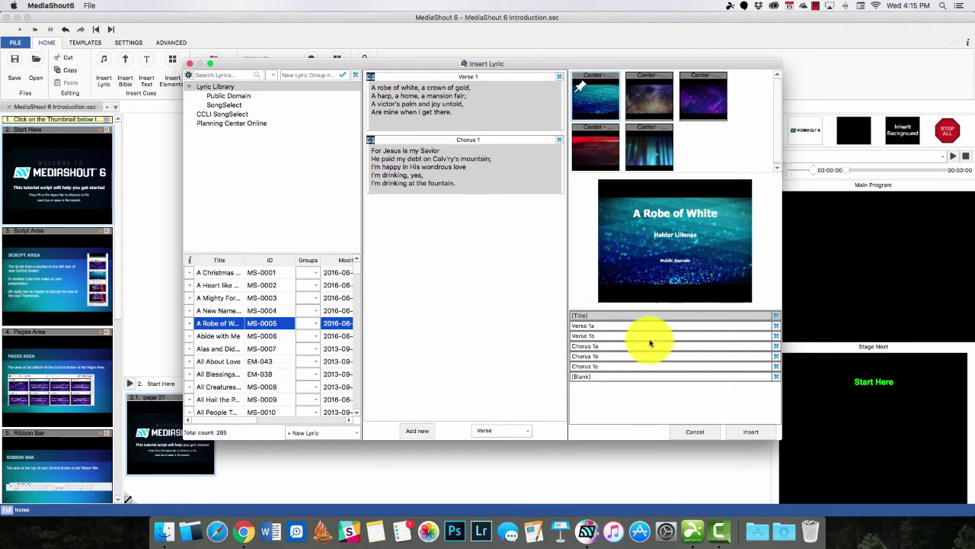
Preview the verse, chorus and blank pages of A Robe of White
{"action": "left_click", "coordinate": [591, 325]}
{"action": "left_click", "coordinate": [598, 345]}
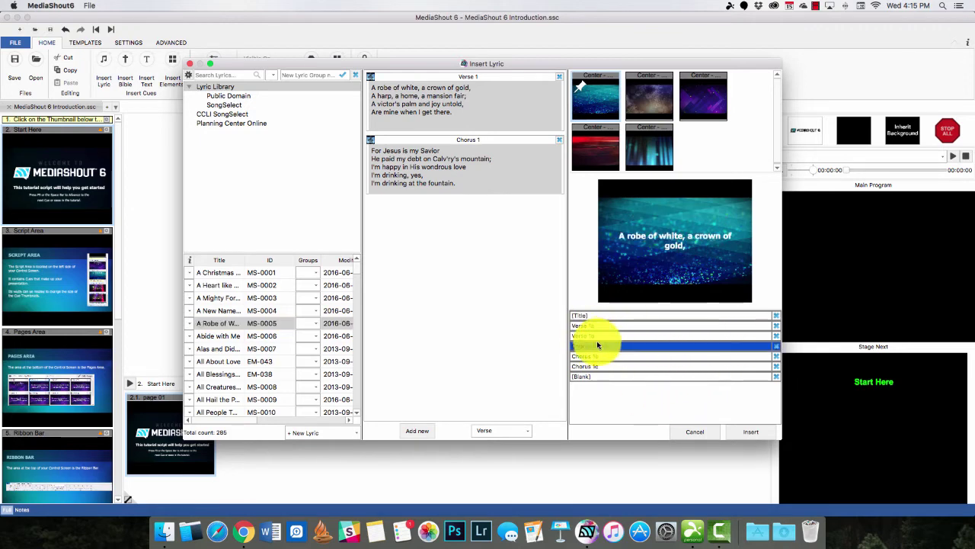
{"action": "left_click", "coordinate": [595, 327]}
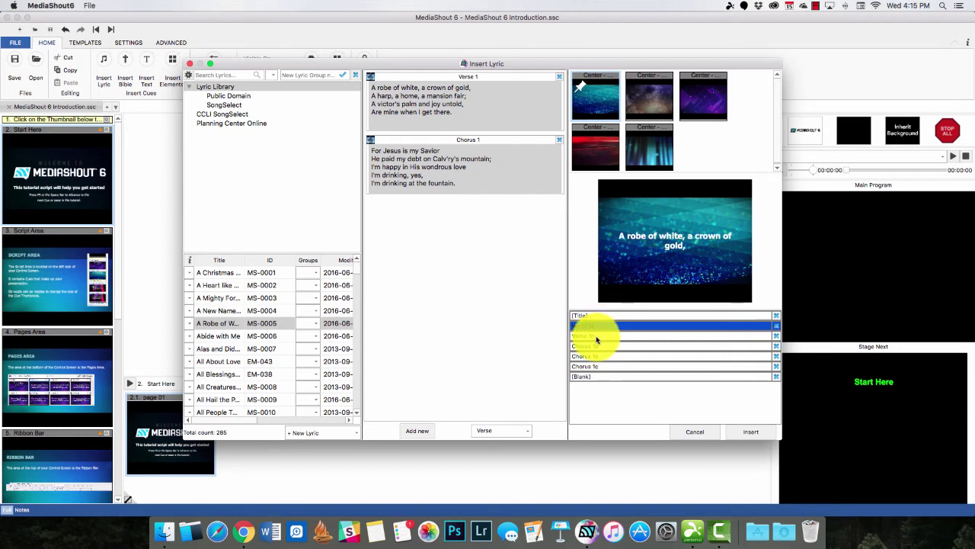
{"action": "left_click", "coordinate": [596, 336]}
{"action": "left_click", "coordinate": [602, 346]}
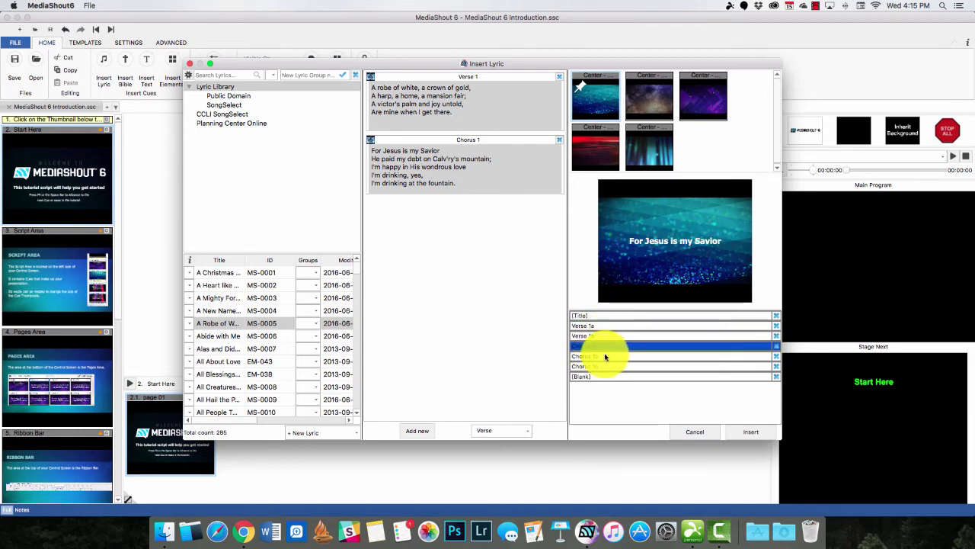
{"action": "left_click", "coordinate": [606, 356]}
{"action": "left_click", "coordinate": [598, 367]}
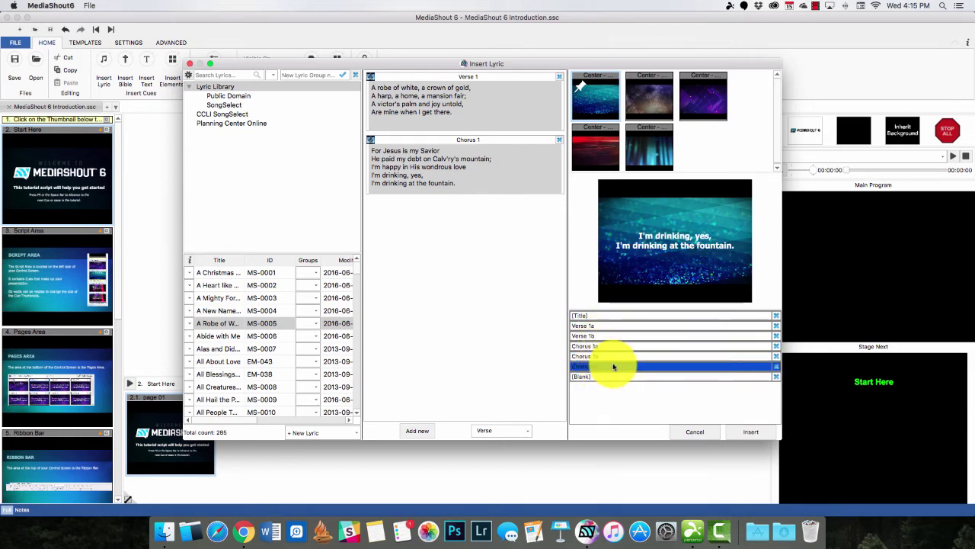
{"action": "left_click", "coordinate": [586, 377]}
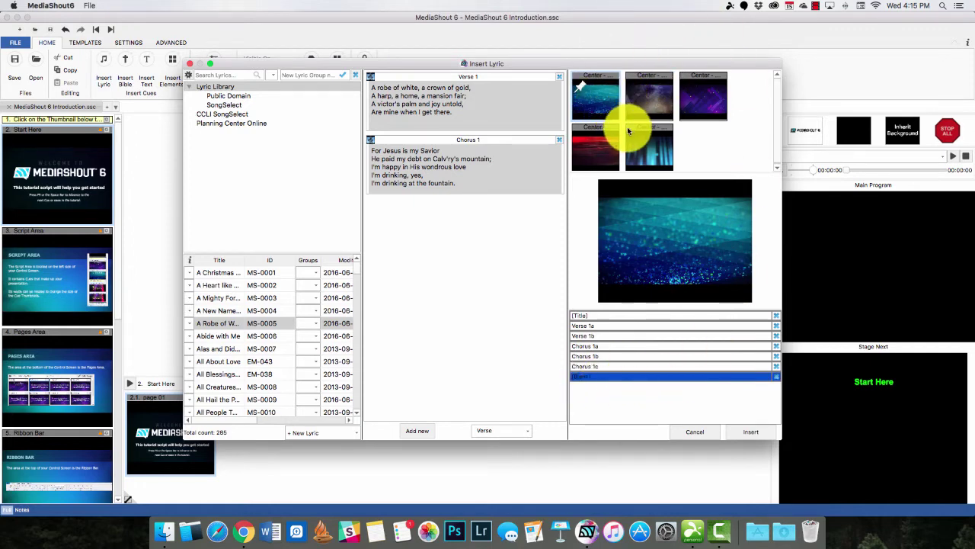
Preview the lyric with the purple, teal curtain and red templates, and return to the pinned blue template
{"action": "left_click", "coordinate": [705, 97]}
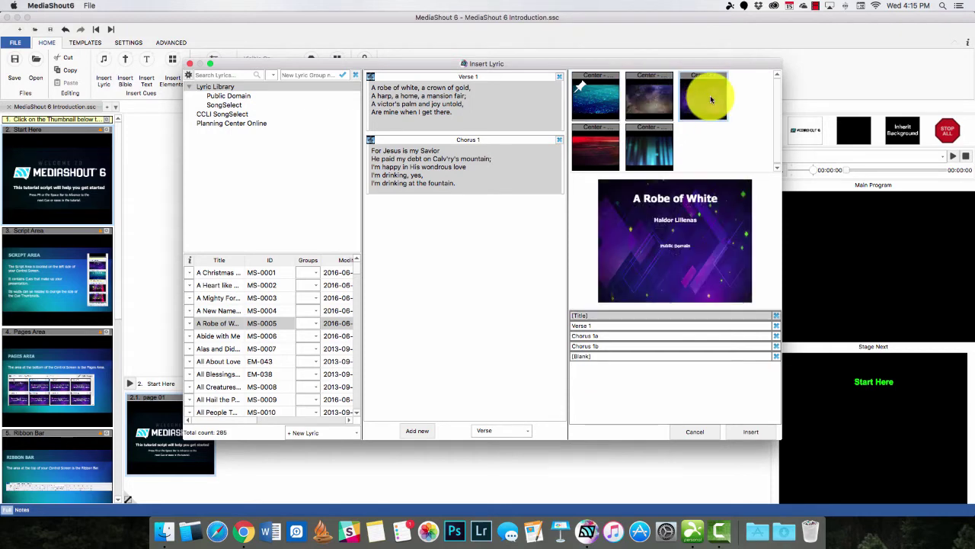
{"action": "left_click", "coordinate": [649, 142]}
{"action": "left_click", "coordinate": [612, 139]}
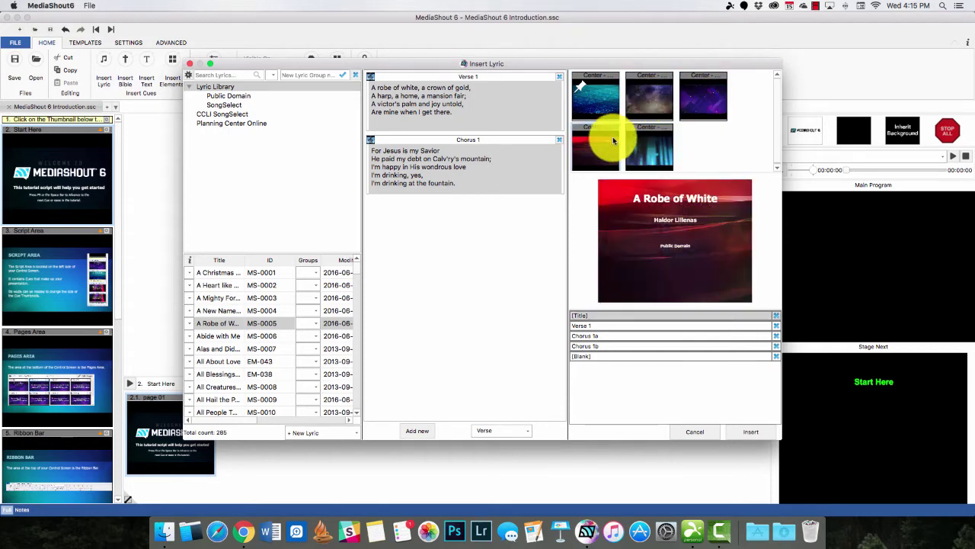
{"action": "left_click", "coordinate": [592, 105]}
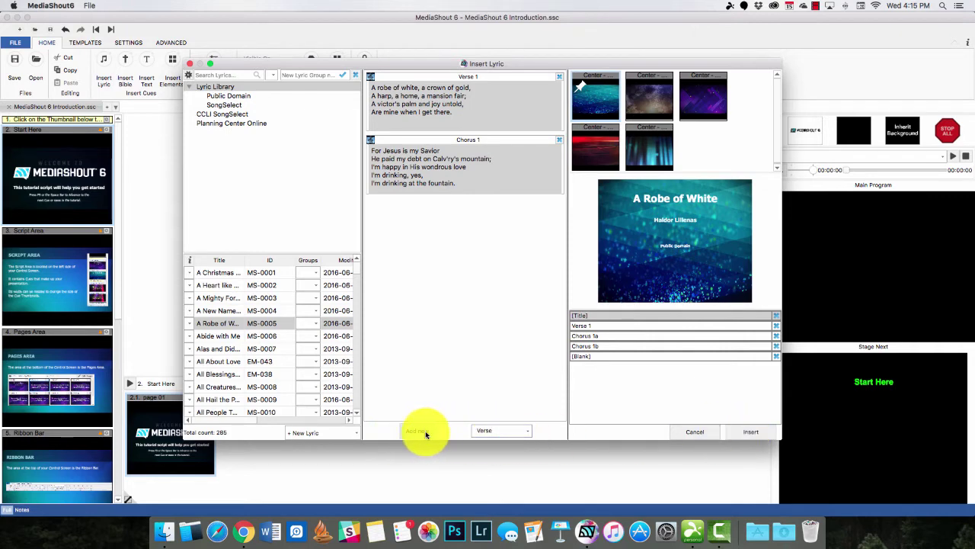
View the available stanza types and try to create a new lyric with the title left empty
{"action": "left_click", "coordinate": [518, 432]}
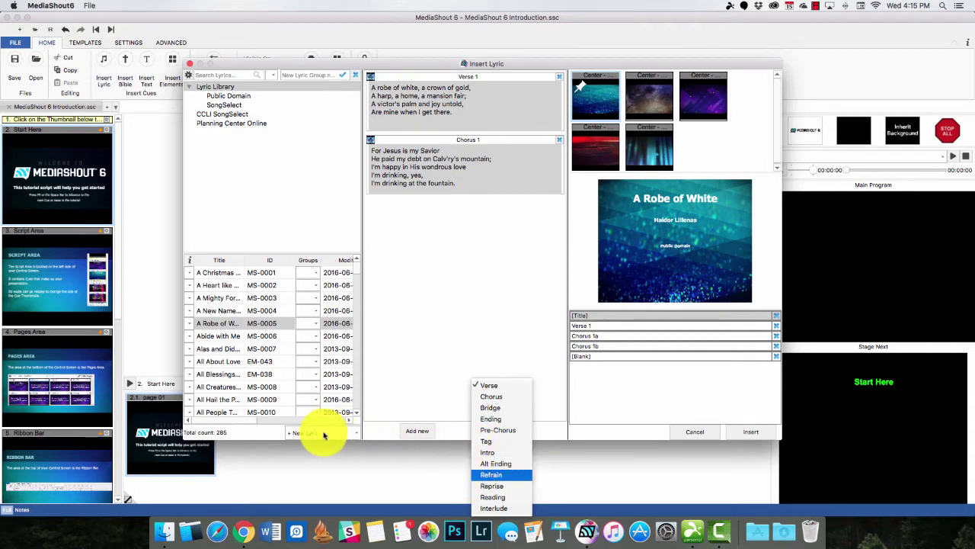
{"action": "left_click", "coordinate": [374, 428]}
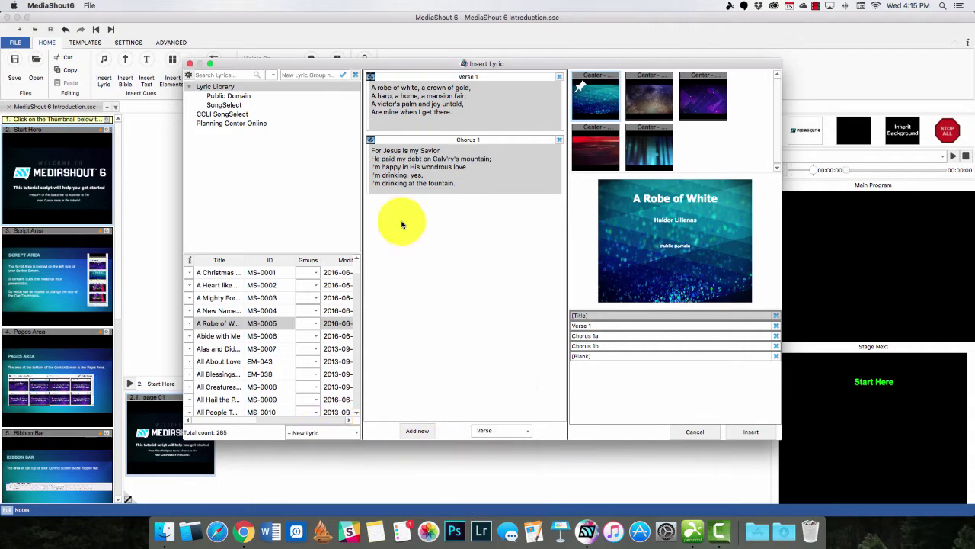
{"action": "left_click", "coordinate": [353, 433]}
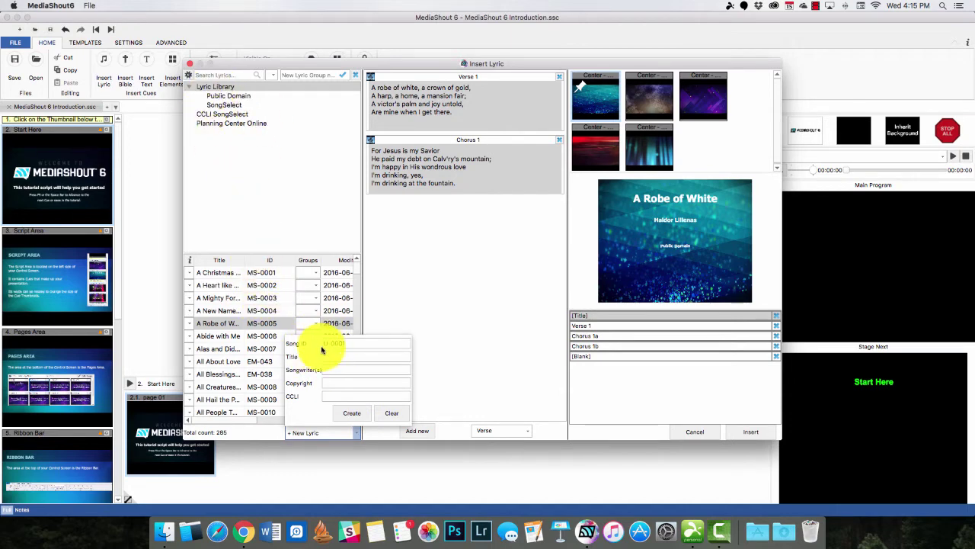
{"action": "left_click", "coordinate": [351, 412]}
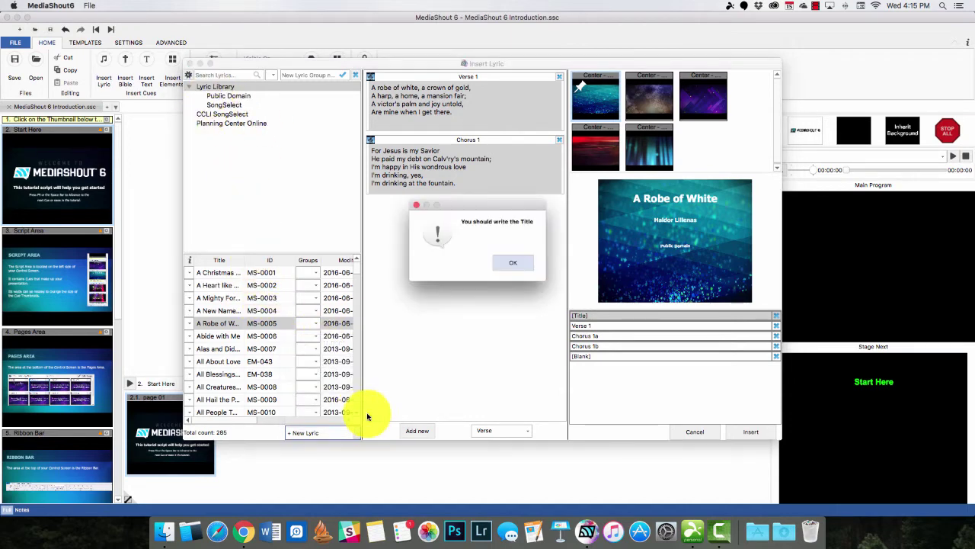
{"action": "left_click", "coordinate": [518, 263]}
Insert A Robe of White into the script and look through the cue list to find its place
{"action": "left_click", "coordinate": [749, 434]}
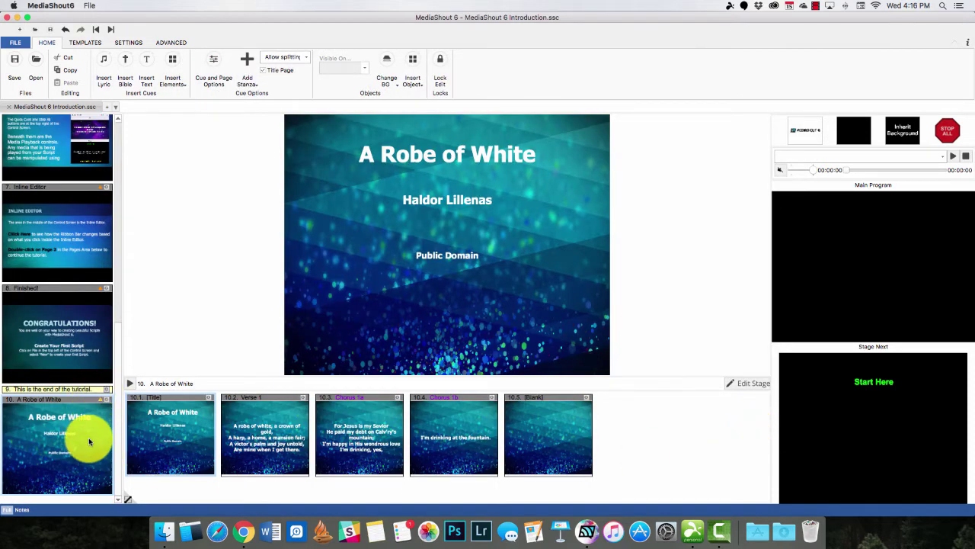
{"action": "scroll", "coordinate": [81, 411], "scroll_direction": "up", "scroll_amount": 3}
{"action": "scroll", "coordinate": [80, 411], "scroll_direction": "up", "scroll_amount": 5}
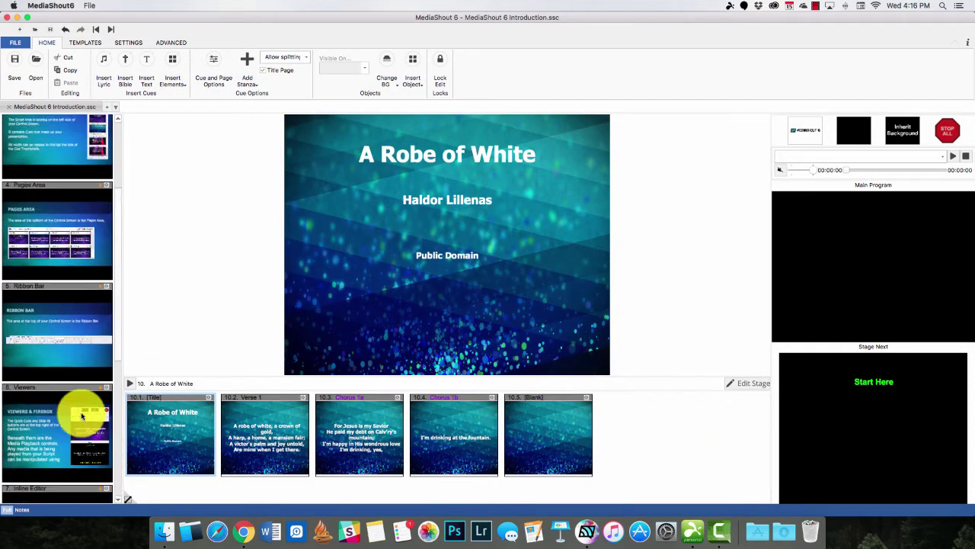
{"action": "scroll", "coordinate": [81, 412], "scroll_direction": "down", "scroll_amount": 10}
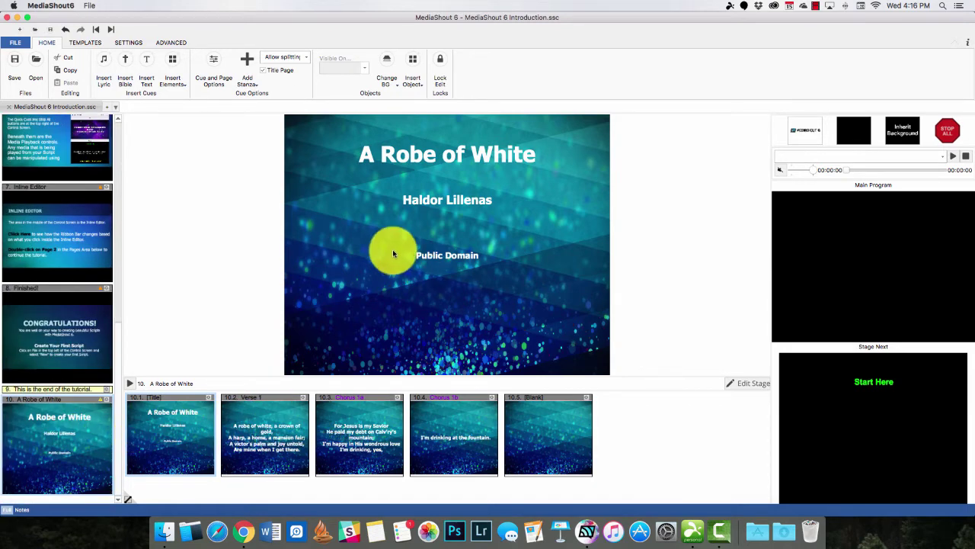
On the Verse 1 page of A Robe of White, add line breaks before "a crown of gold" and "a mansion fair"
{"action": "left_click", "coordinate": [256, 430]}
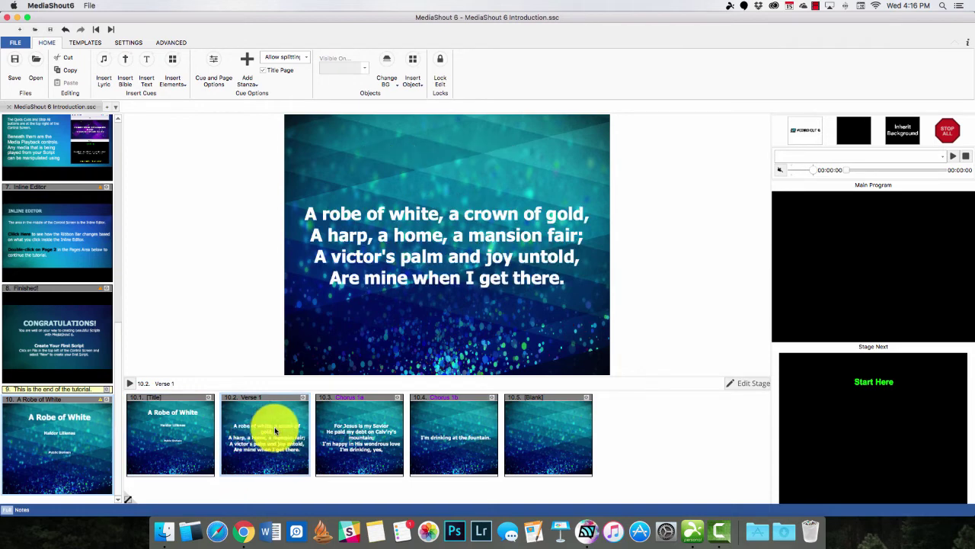
{"action": "double_click", "coordinate": [451, 217]}
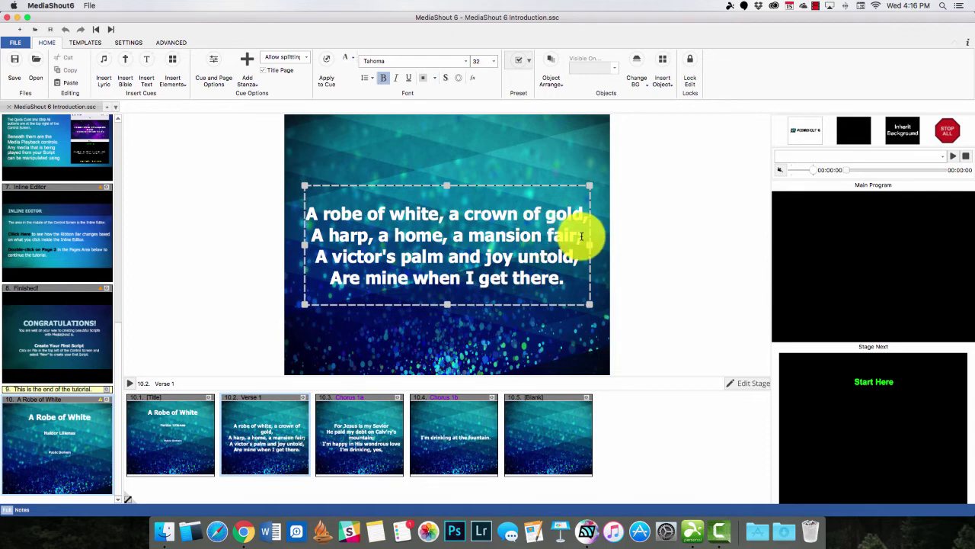
{"action": "left_click", "coordinate": [451, 207]}
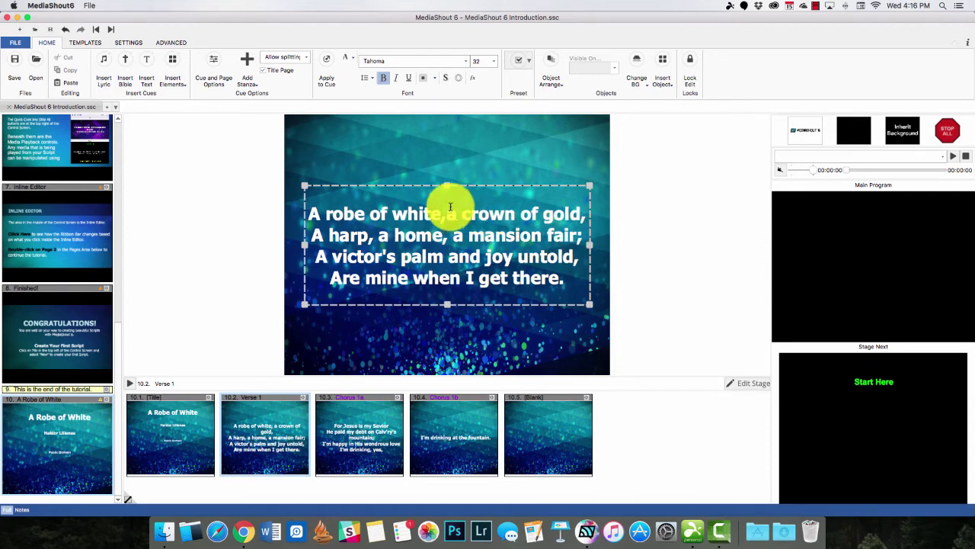
{"action": "key", "text": "Return"}
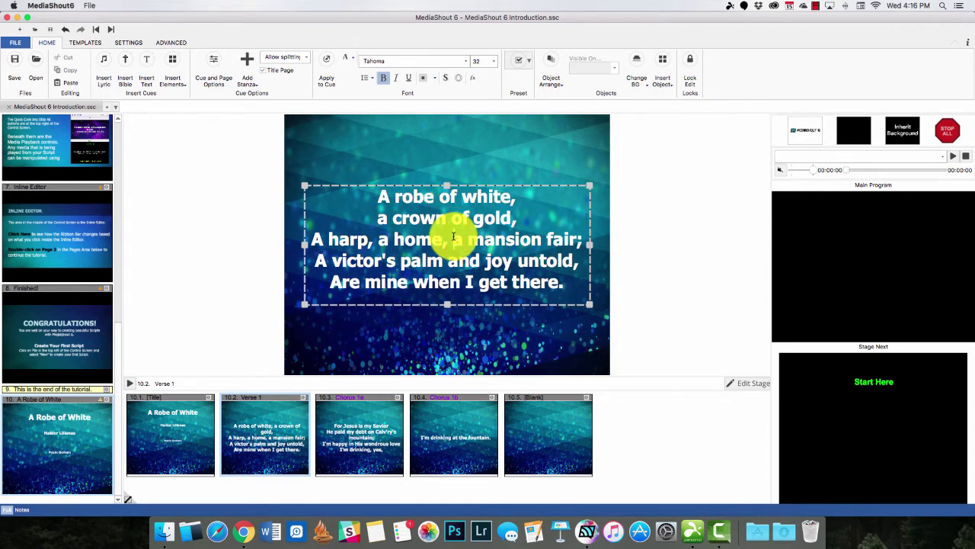
{"action": "left_click", "coordinate": [453, 238]}
{"action": "key", "text": "Return"}
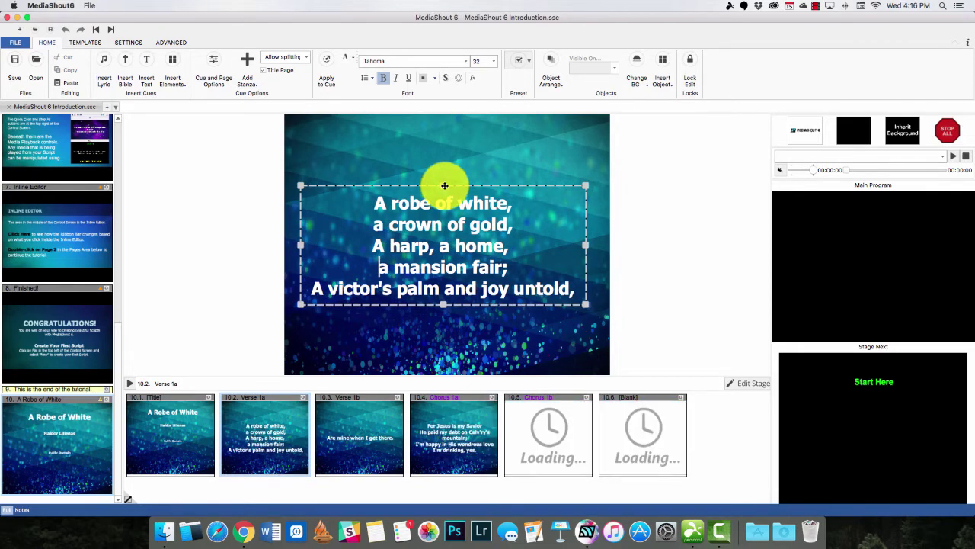
Enlarge the Verse 1 text box upward and downward so it spans most of the page's height
{"action": "left_click_drag", "start_coordinate": [449, 185], "coordinate": [446, 133]}
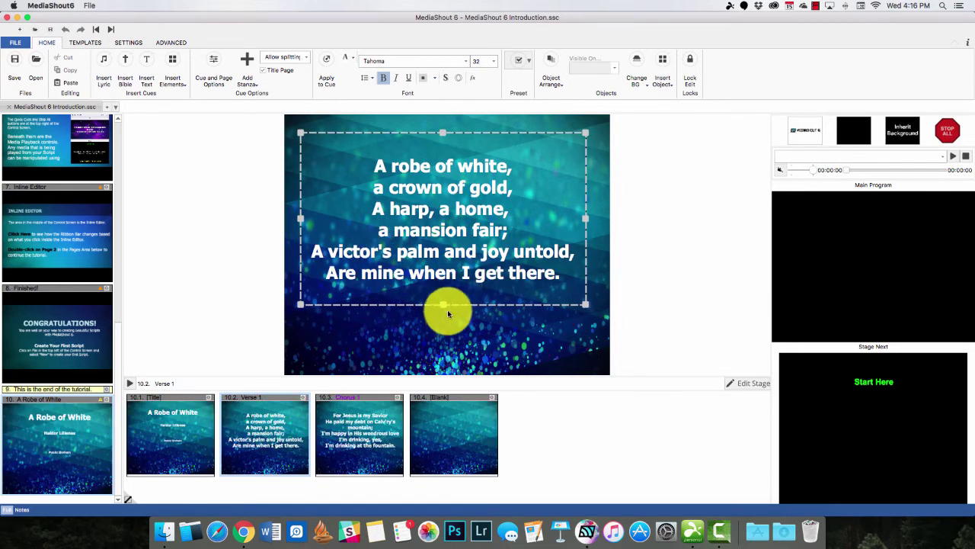
{"action": "left_click", "coordinate": [444, 306]}
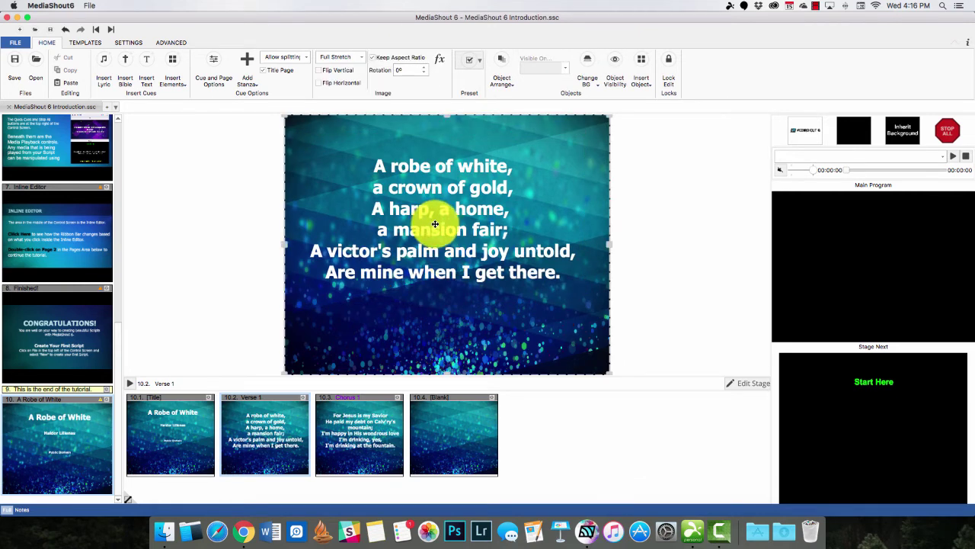
{"action": "left_click", "coordinate": [438, 282]}
{"action": "left_click_drag", "start_coordinate": [444, 305], "coordinate": [443, 350]}
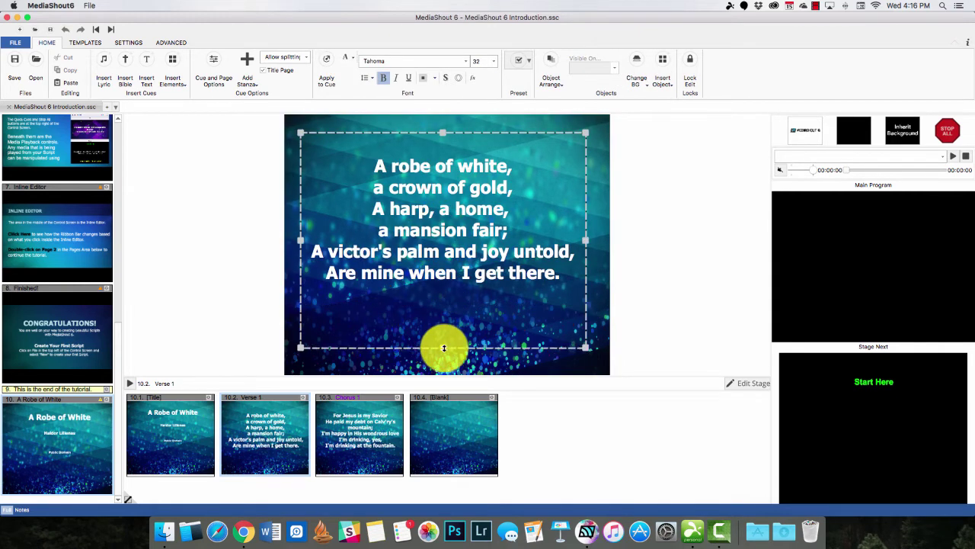
View the options for changing the entire cue's background to a video file, then leave the file chooser without selecting anything
{"action": "left_click", "coordinate": [301, 126]}
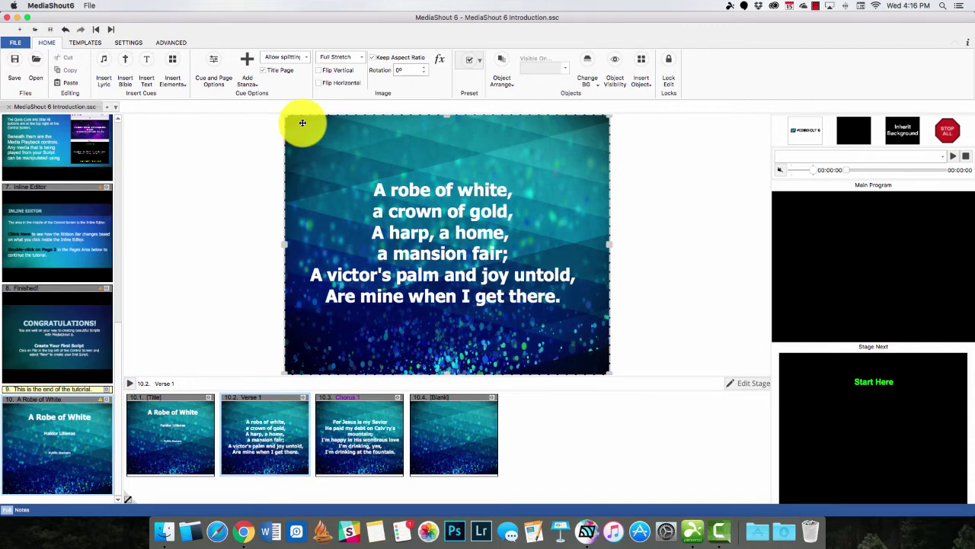
{"action": "left_click", "coordinate": [586, 63]}
{"action": "mouse_move", "coordinate": [615, 98]}
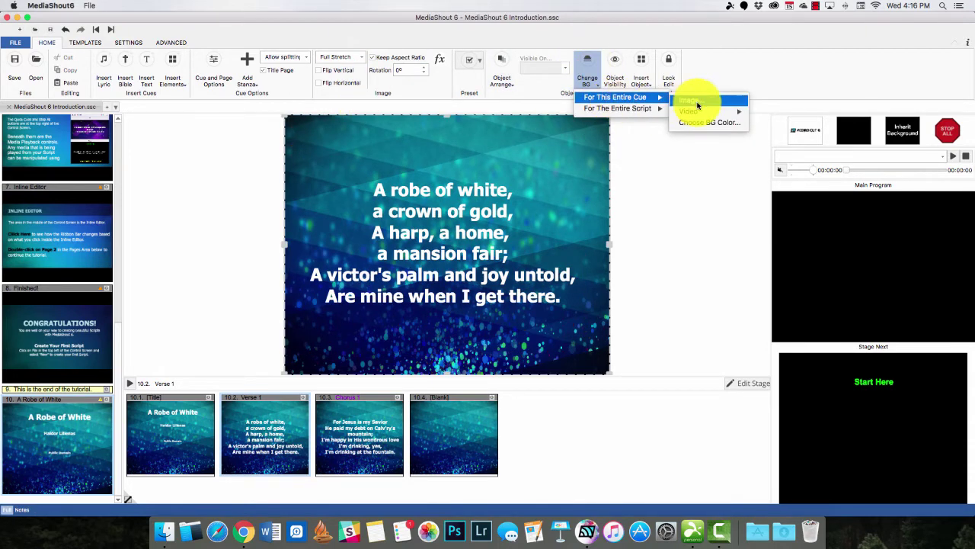
{"action": "mouse_move", "coordinate": [698, 112]}
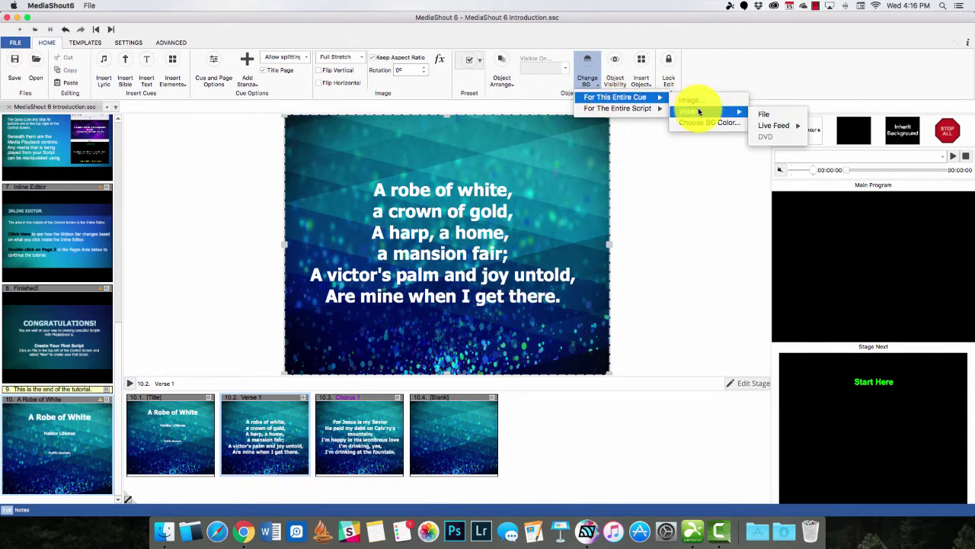
{"action": "left_click", "coordinate": [787, 115]}
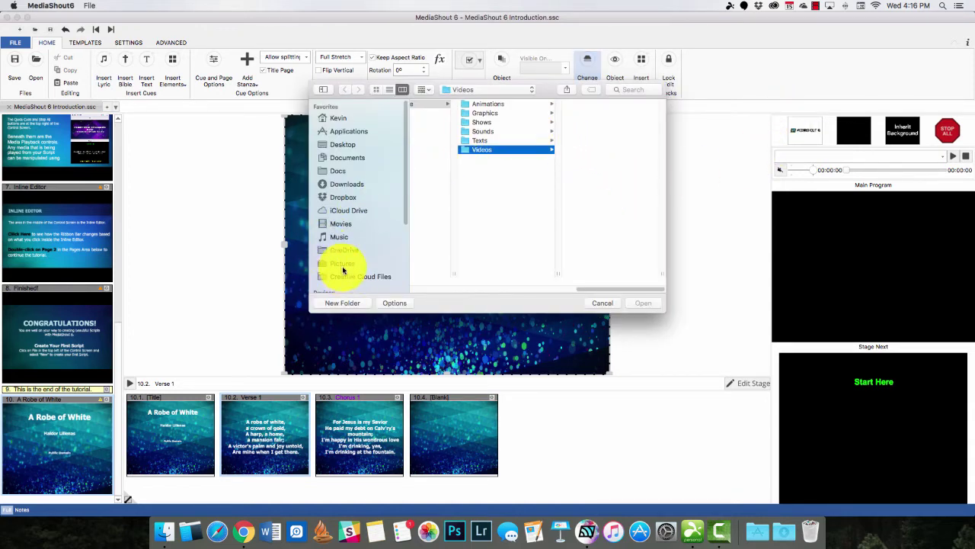
{"action": "left_click", "coordinate": [602, 302]}
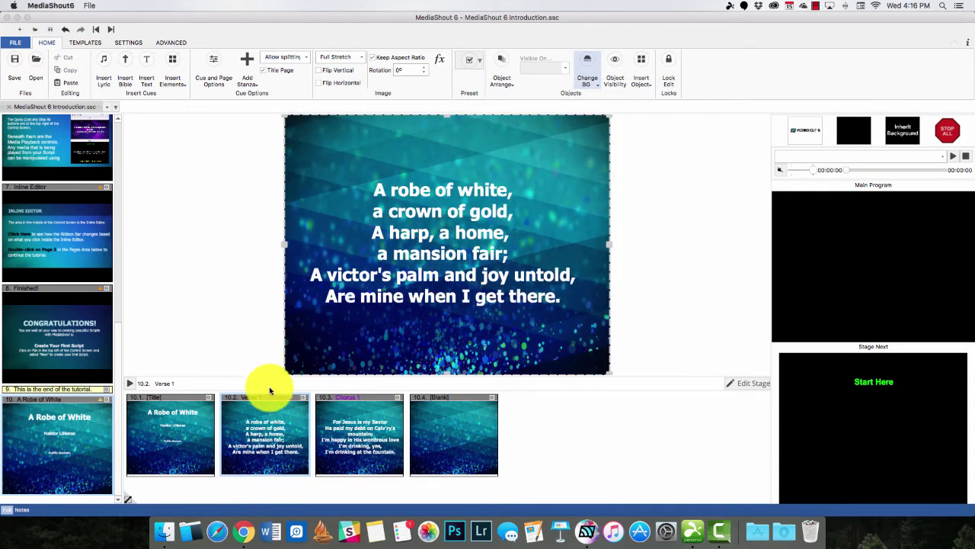
Start a Bible cue, preview Genesis 2:1-10 in the King James Version and narrow the passage to Genesis 2:1
{"action": "left_click", "coordinate": [126, 65]}
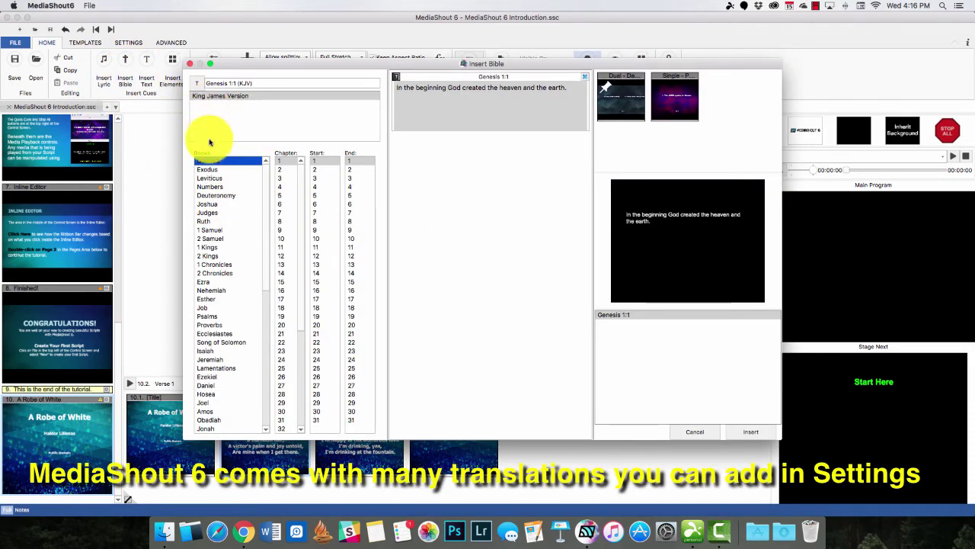
{"action": "left_click", "coordinate": [281, 169]}
{"action": "left_click", "coordinate": [324, 161]}
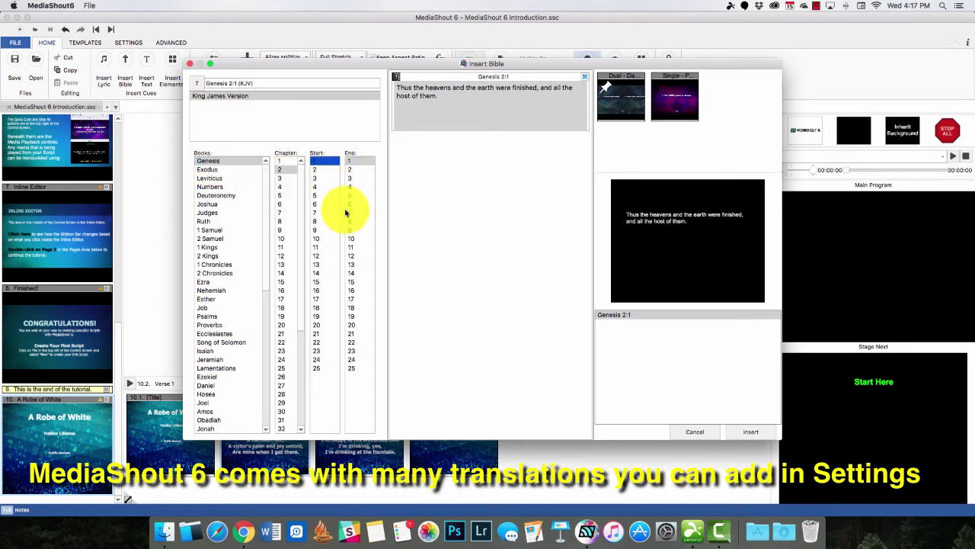
{"action": "left_click", "coordinate": [358, 238]}
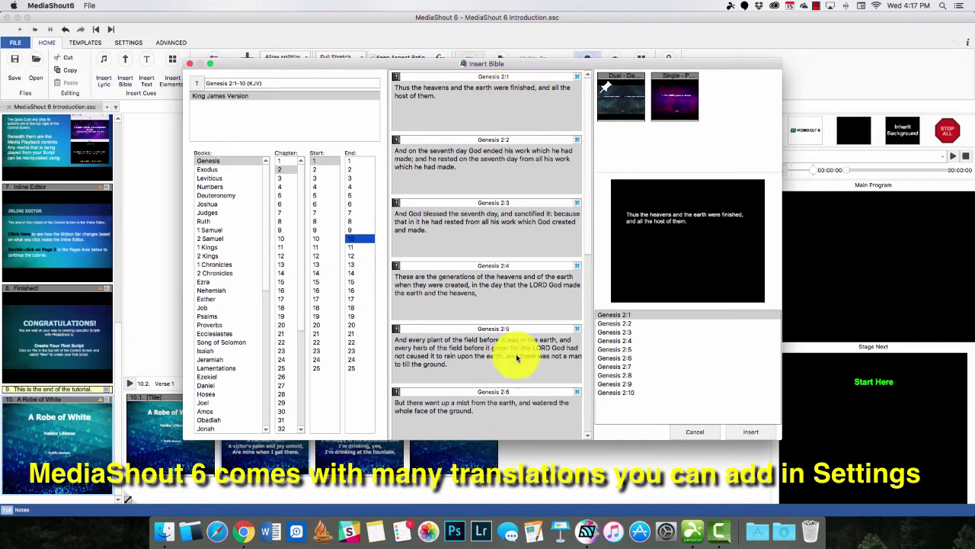
{"action": "left_click", "coordinate": [352, 161]}
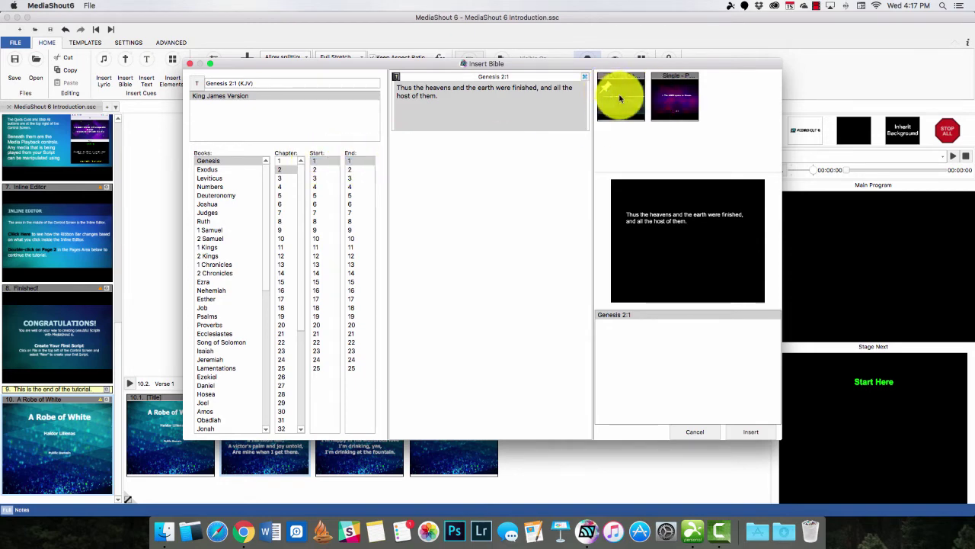
Choose the single-passage template with the purple background for Genesis 2:1 and insert the Bible cue
{"action": "left_click", "coordinate": [676, 97]}
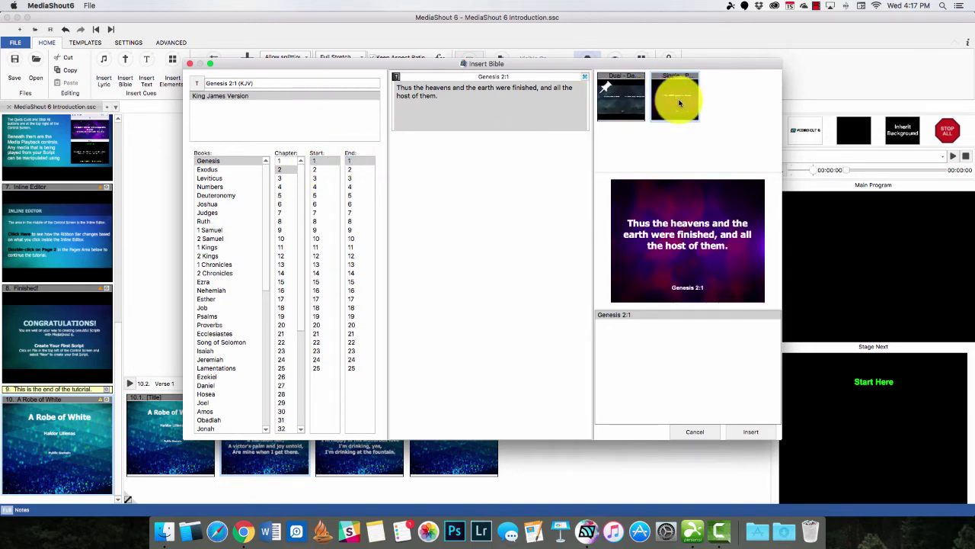
{"action": "left_click", "coordinate": [752, 432]}
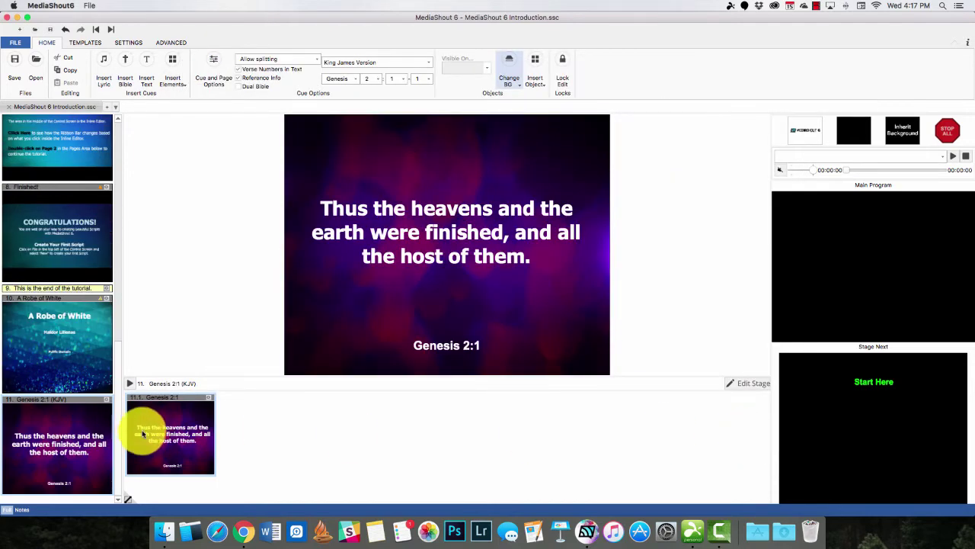
On the Genesis 2:1 page, replace ", and all the host of them." at the end of the verse with "..."
{"action": "left_click", "coordinate": [470, 202]}
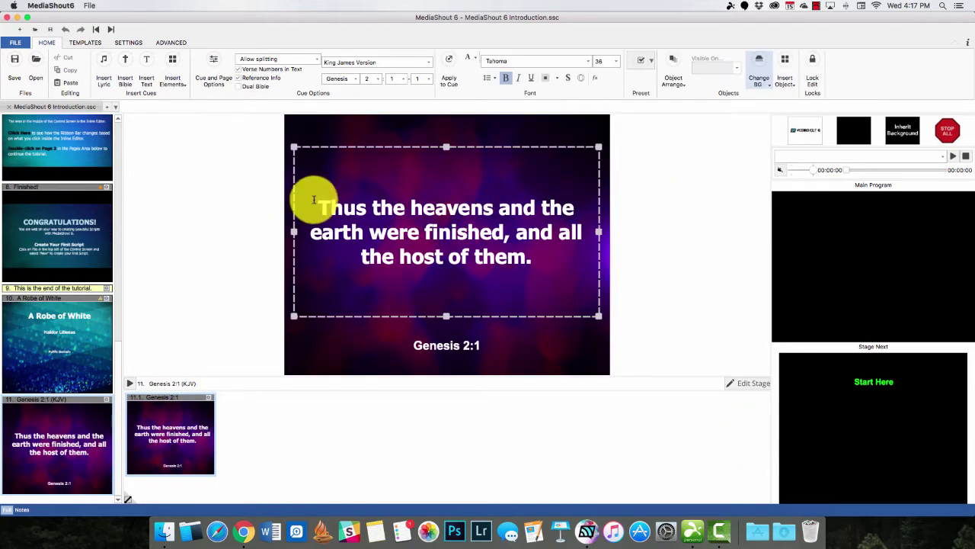
{"action": "left_click_drag", "start_coordinate": [315, 205], "coordinate": [562, 280]}
{"action": "left_click", "coordinate": [447, 197]}
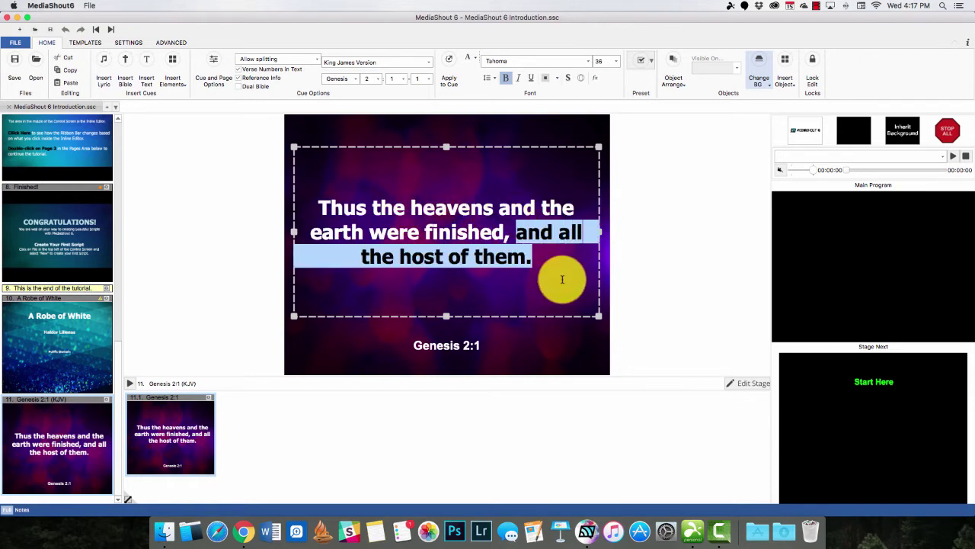
{"action": "key", "text": "BackSpace"}
{"action": "key", "text": "BackSpace"}
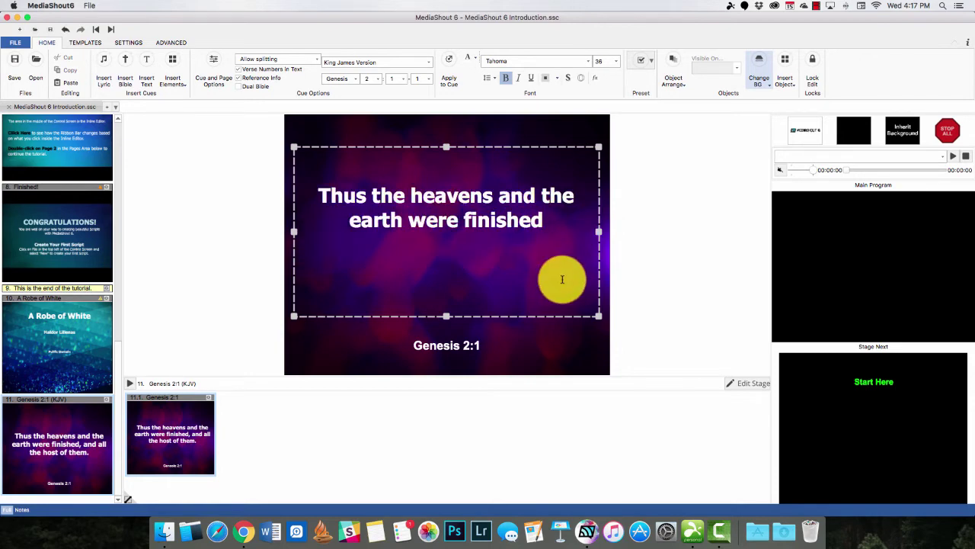
{"action": "type", "text": "..."}
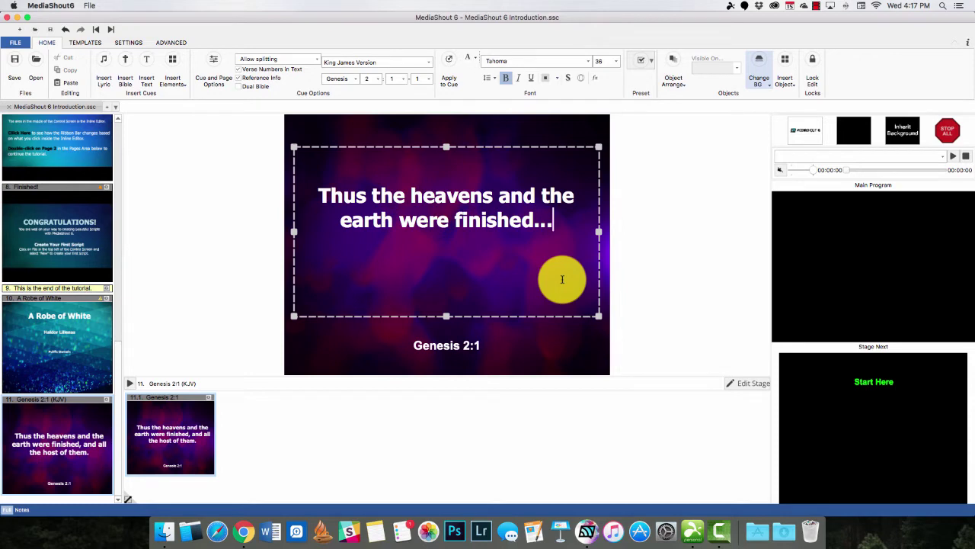
Add the letter "a" to the end of the Genesis 2:1 reference beneath the verse
{"action": "left_click", "coordinate": [483, 344]}
{"action": "double_click", "coordinate": [488, 351]}
{"action": "left_click", "coordinate": [488, 350]}
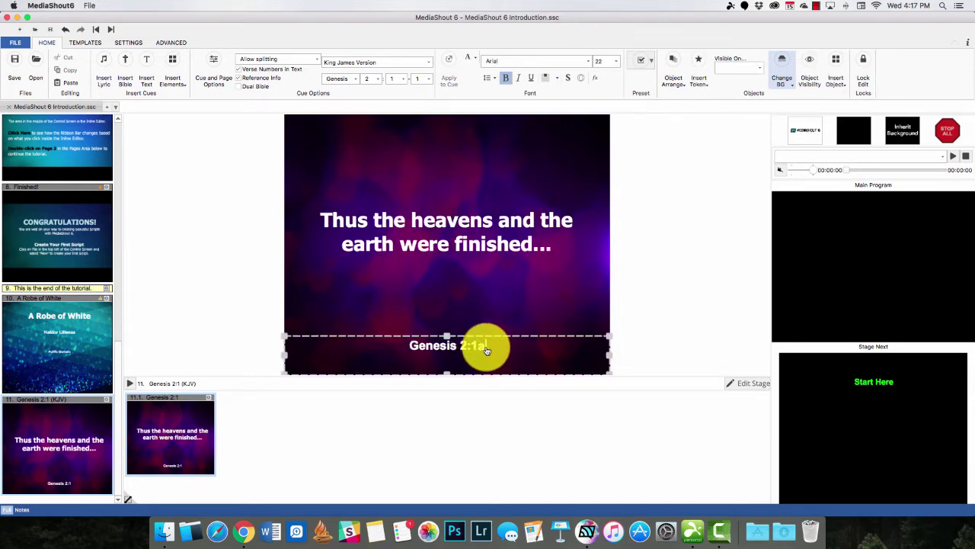
{"action": "type", "text": "a"}
{"action": "left_click", "coordinate": [605, 236]}
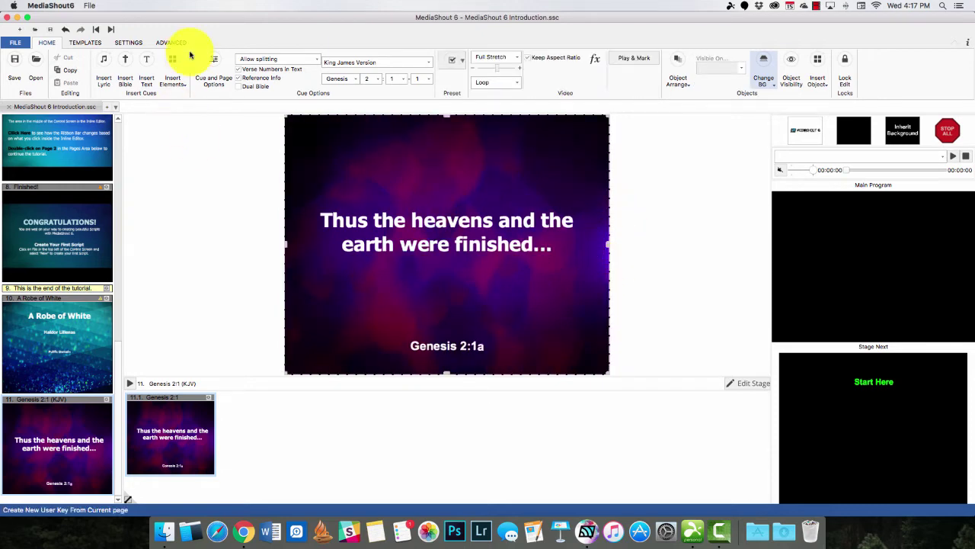
Enter Sermon Point One, Two and Three as source text, make only "Sermon Point One" a page, and insert the text cue
{"action": "left_click", "coordinate": [147, 64]}
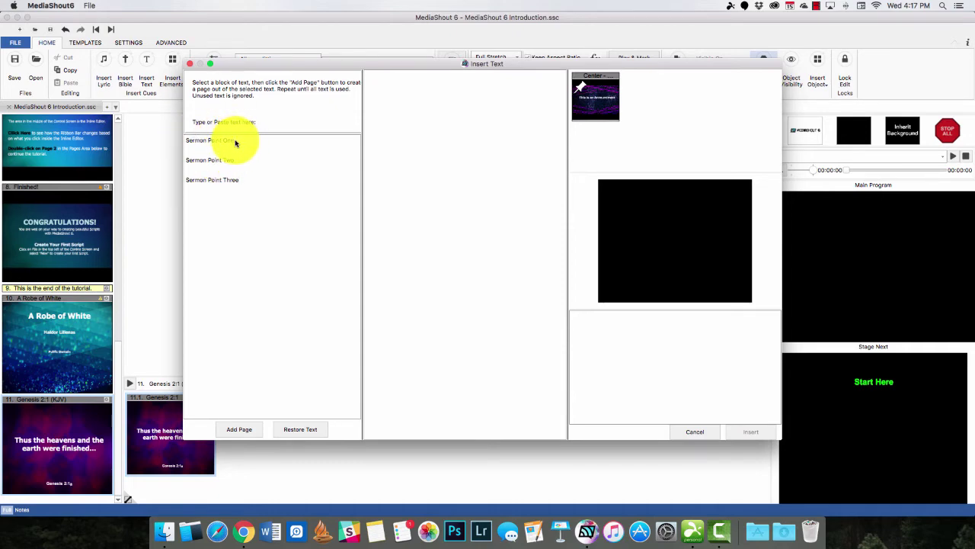
{"action": "left_click_drag", "start_coordinate": [235, 143], "coordinate": [189, 143]}
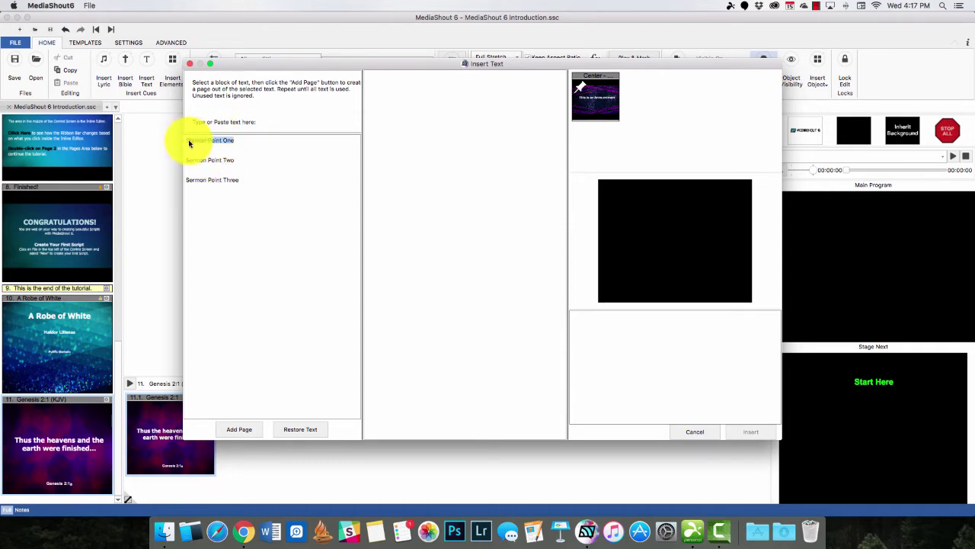
{"action": "left_click", "coordinate": [236, 432]}
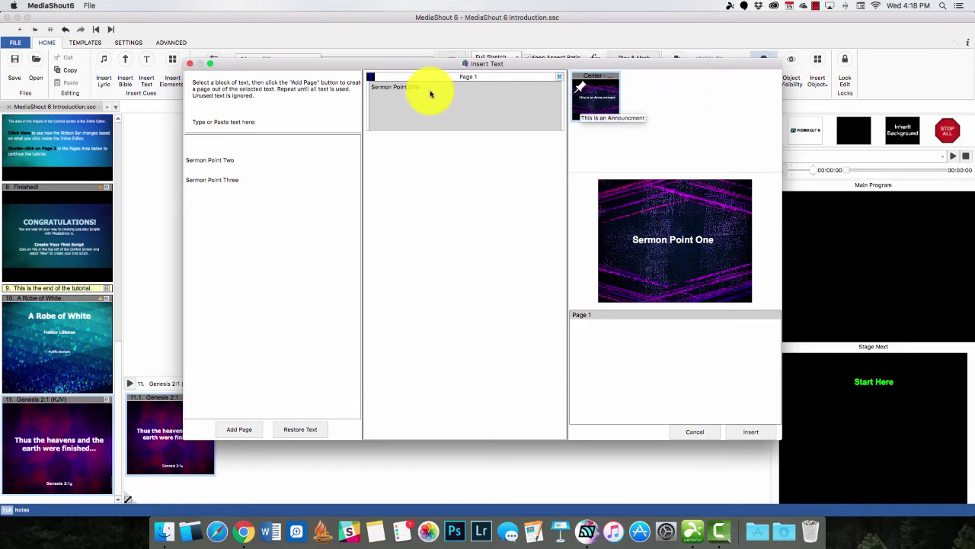
{"action": "left_click", "coordinate": [752, 431]}
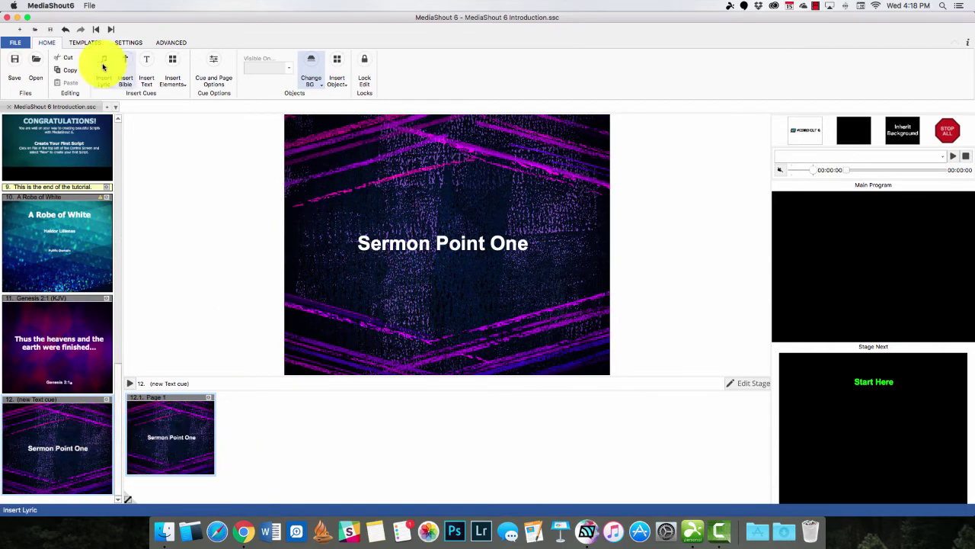
Start another text cue and paste in the paragraph beginning "We designed MediaShout 6", copied from the MediaShout 6 training page in Chrome
{"action": "left_click", "coordinate": [146, 70]}
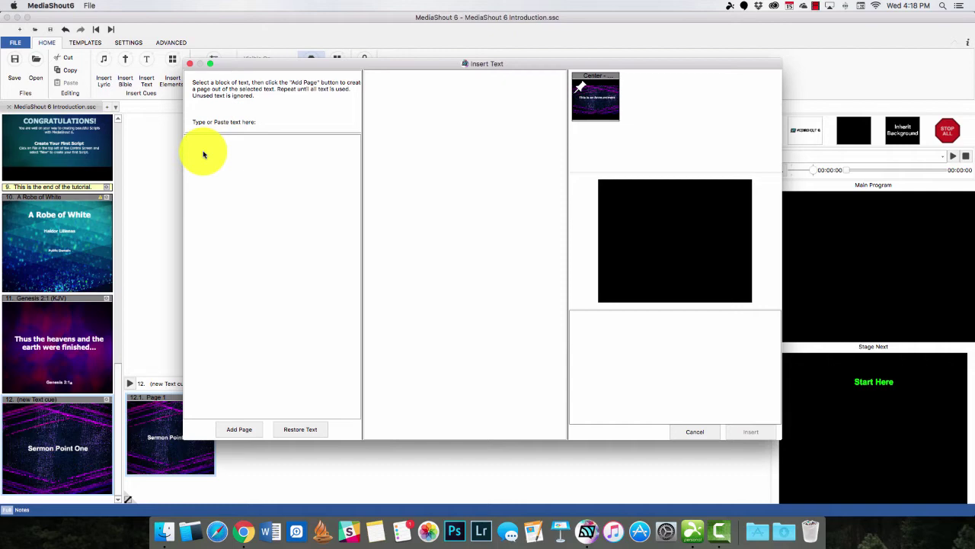
{"action": "left_click", "coordinate": [243, 534]}
{"action": "left_click_drag", "start_coordinate": [72, 240], "coordinate": [440, 251]}
{"action": "key", "text": "super+c"}
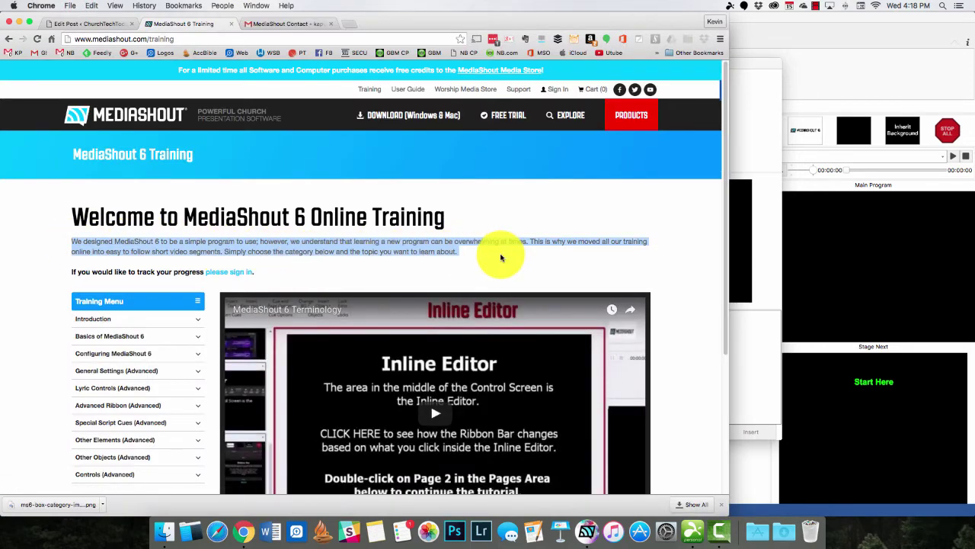
{"action": "key", "text": "super+Tab"}
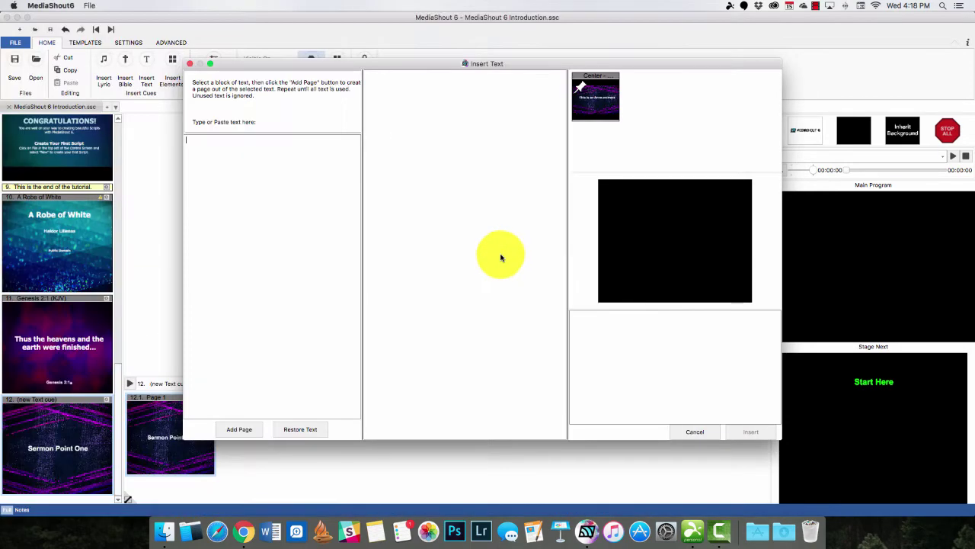
{"action": "left_click", "coordinate": [236, 187]}
{"action": "key", "text": "super+v"}
Add the whole pasted paragraph as pages, check the text of both pages, and insert the text cue
{"action": "left_click_drag", "start_coordinate": [330, 185], "coordinate": [161, 137]}
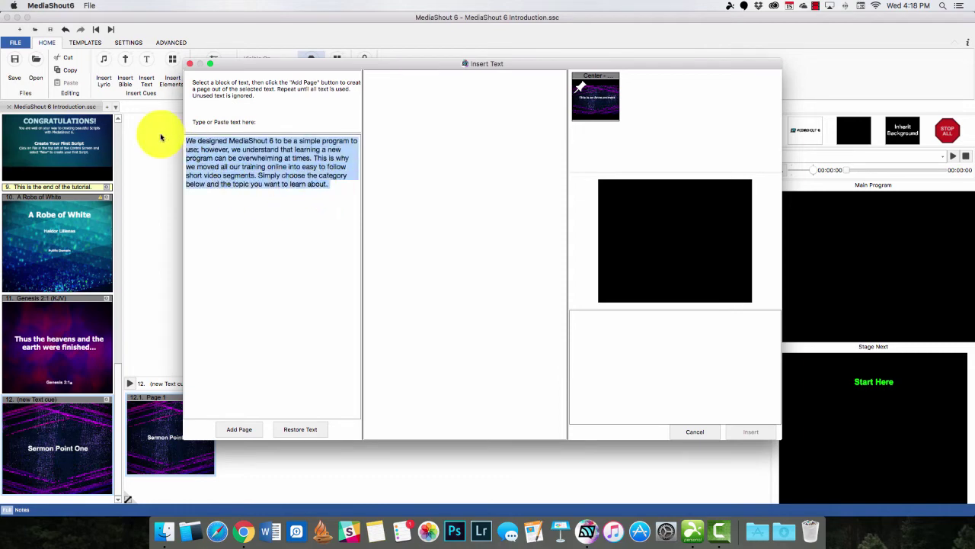
{"action": "left_click", "coordinate": [234, 429]}
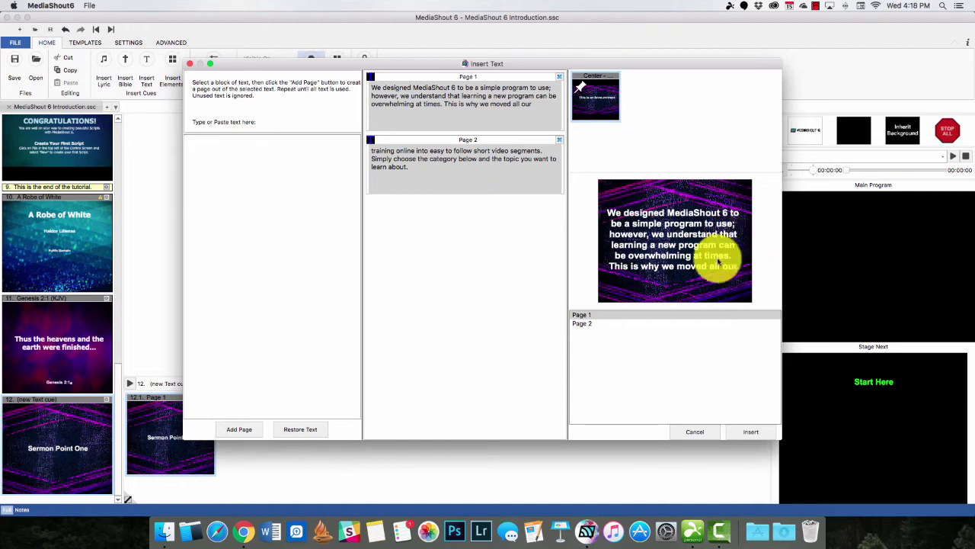
{"action": "left_click", "coordinate": [421, 105]}
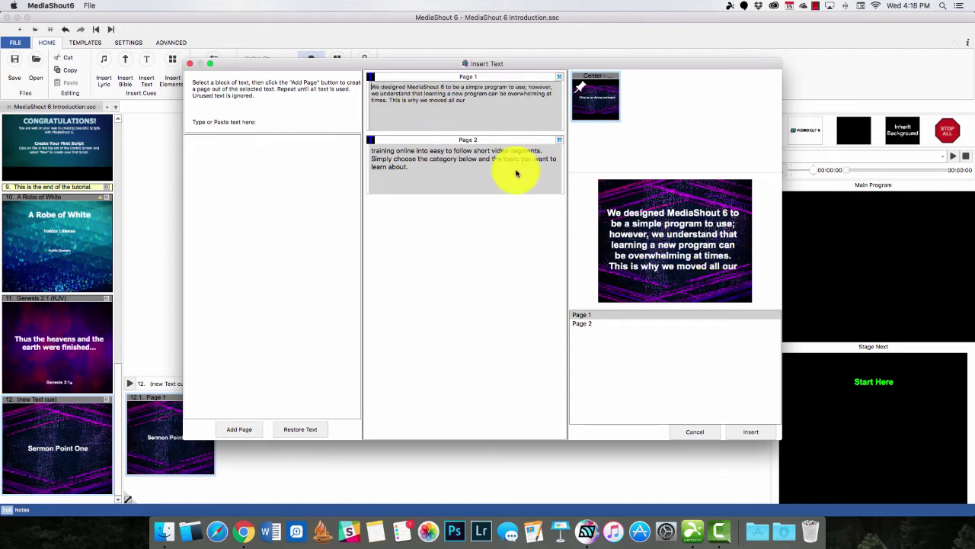
{"action": "left_click", "coordinate": [516, 174]}
{"action": "left_click", "coordinate": [742, 432]}
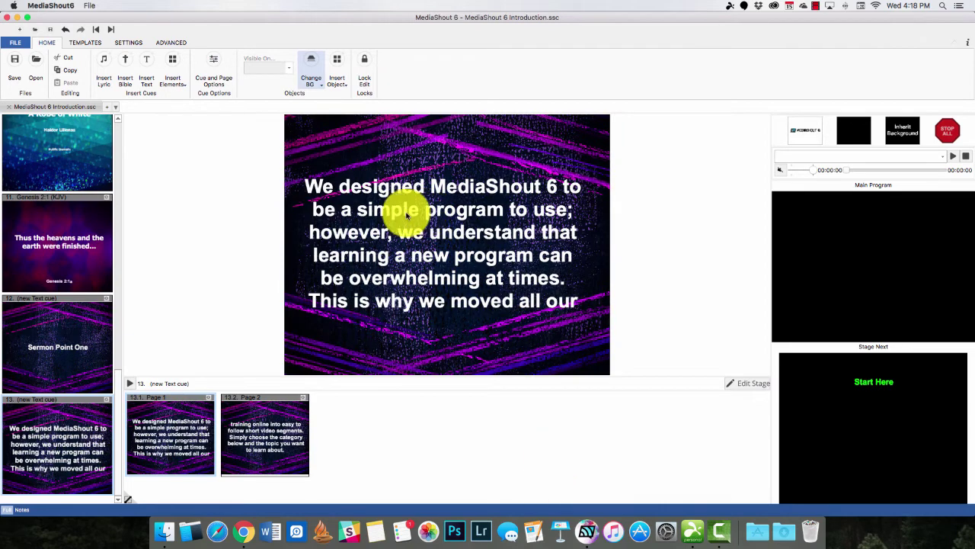
Set all the text on Page 1 of the new cue to font size 72
{"action": "left_click", "coordinate": [406, 203]}
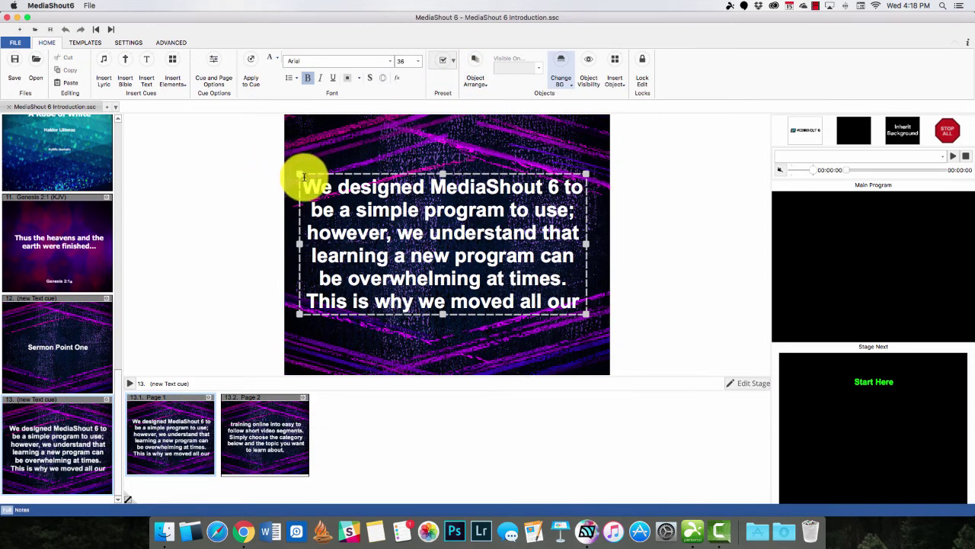
{"action": "left_click_drag", "start_coordinate": [303, 176], "coordinate": [632, 322]}
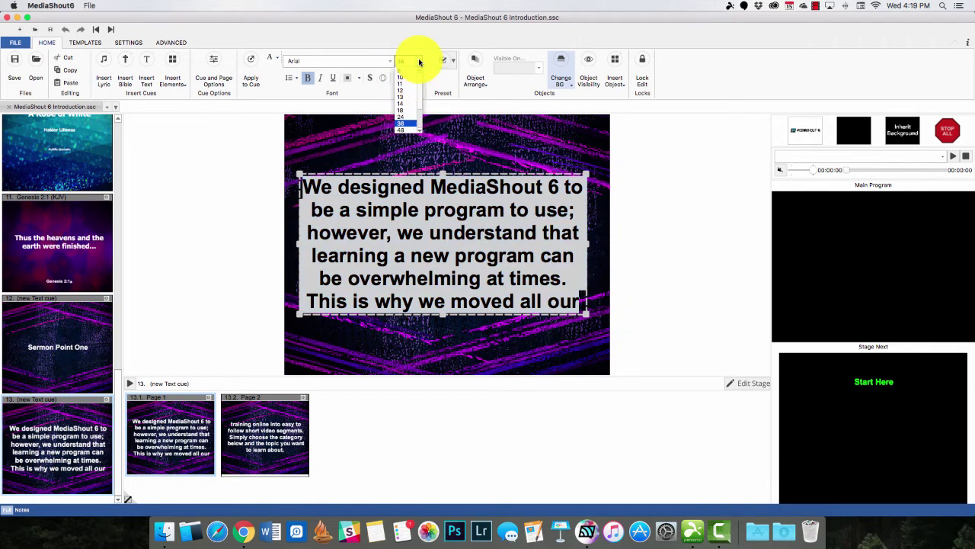
{"action": "left_click", "coordinate": [410, 113]}
{"action": "scroll", "coordinate": [409, 114], "scroll_direction": "down", "scroll_amount": 2}
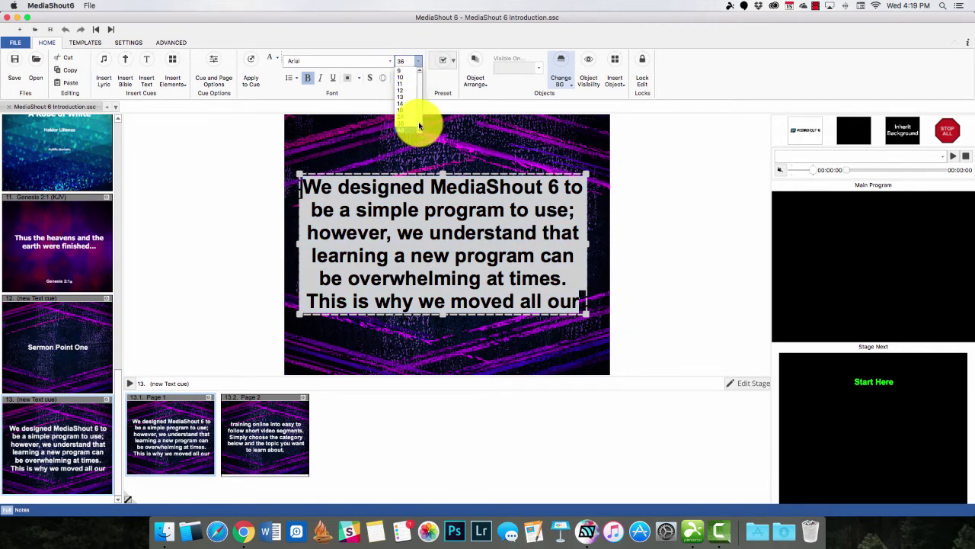
{"action": "left_click", "coordinate": [409, 112]}
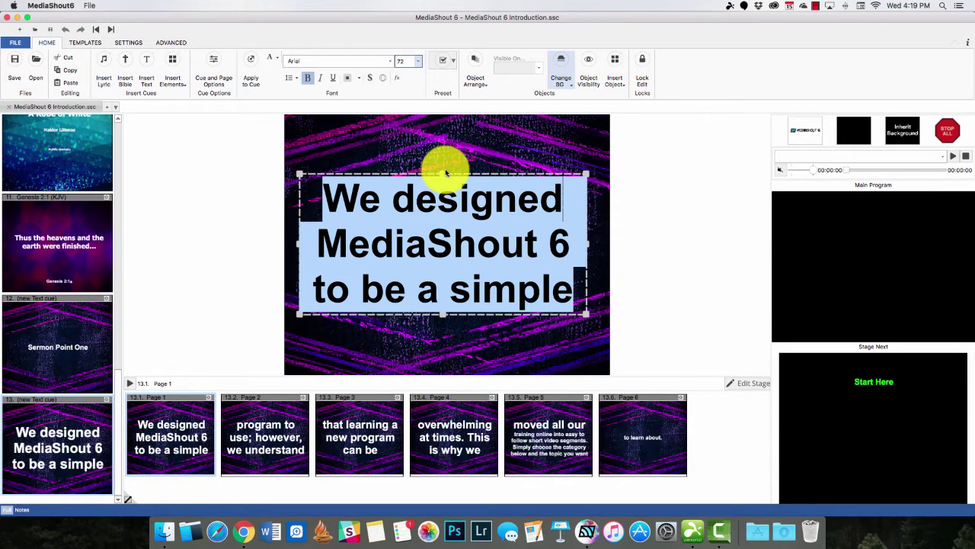
Italicize the selected Page 1 text and give it an outline of size 4
{"action": "left_click", "coordinate": [321, 79]}
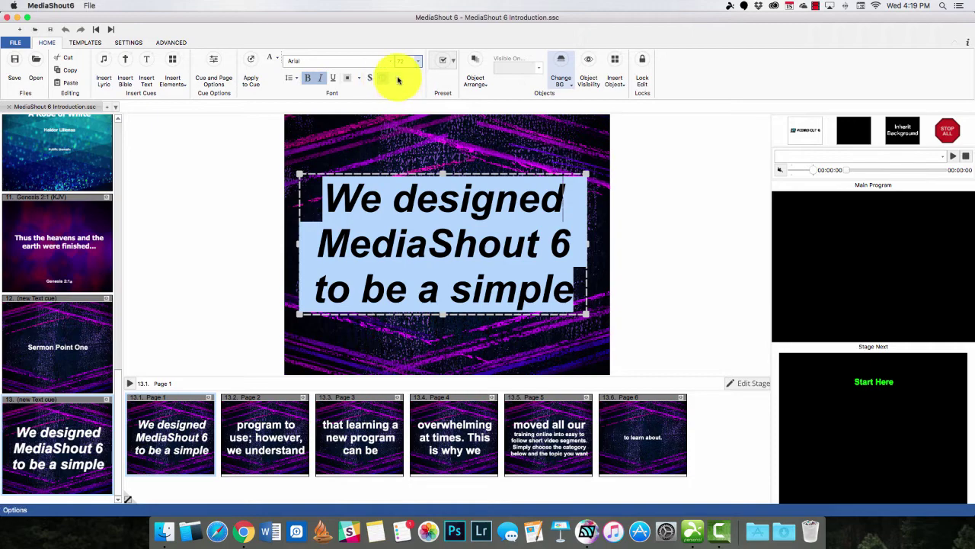
{"action": "left_click", "coordinate": [396, 78]}
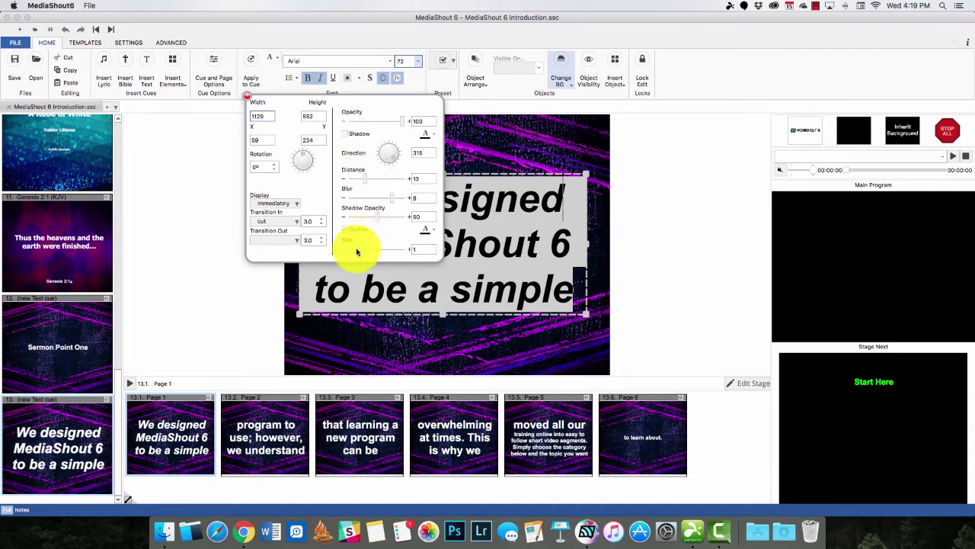
{"action": "left_click_drag", "start_coordinate": [357, 251], "coordinate": [370, 252]}
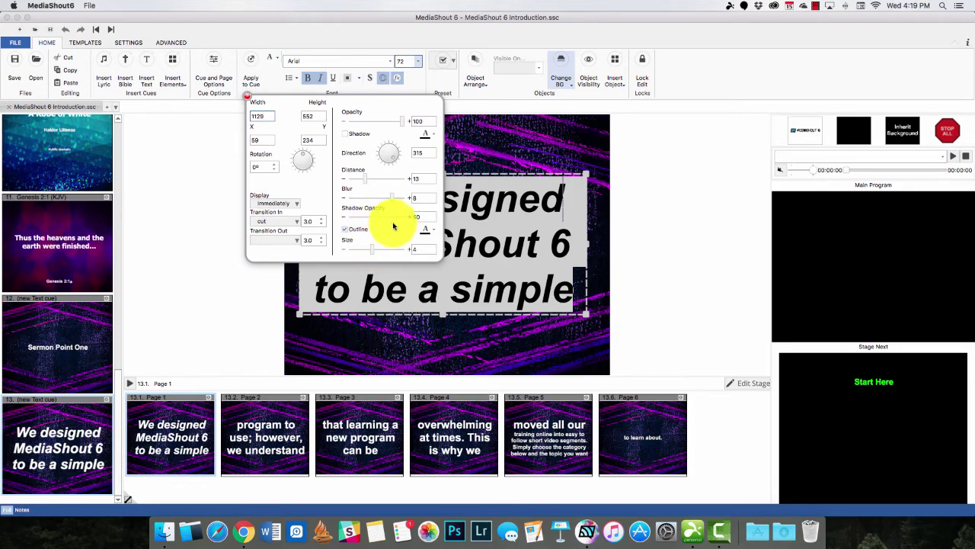
{"action": "left_click", "coordinate": [248, 96]}
{"action": "left_click", "coordinate": [454, 232]}
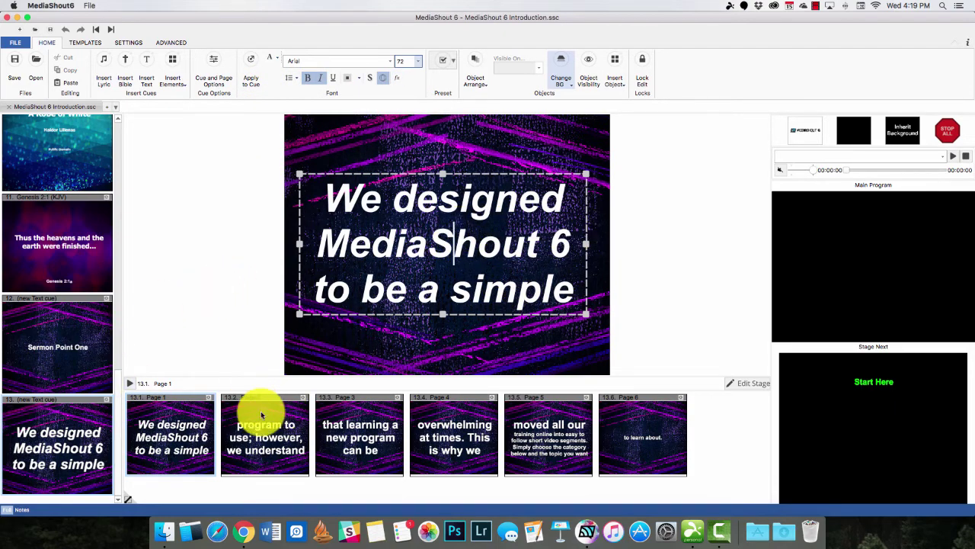
Send Page 1 of the text cue to the main program output, followed by the MediaShout 6 logo quick cue
{"action": "left_click", "coordinate": [174, 435]}
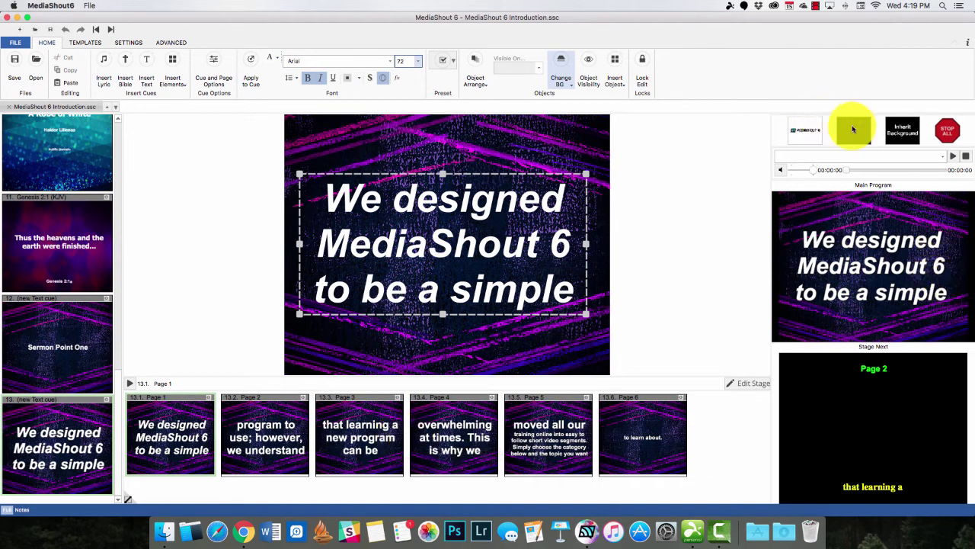
{"action": "left_click", "coordinate": [806, 130]}
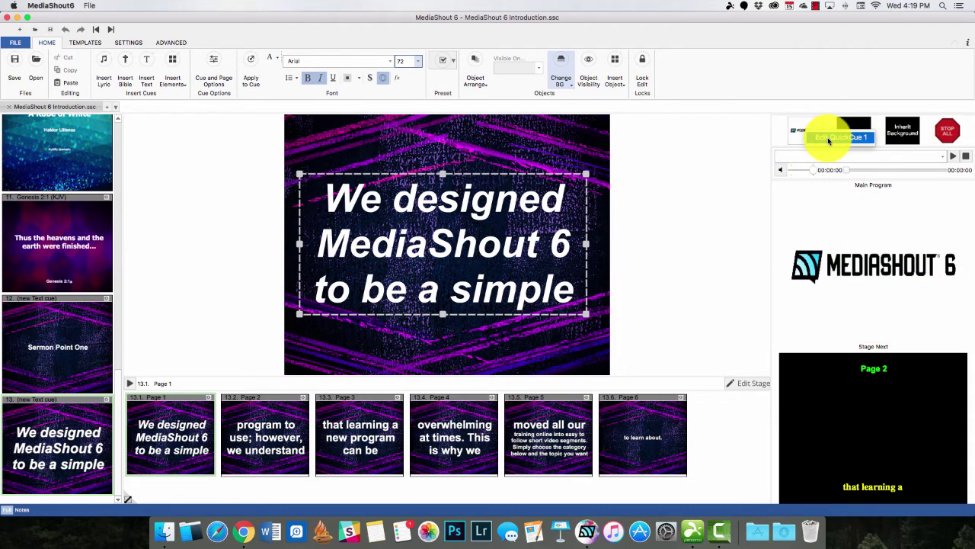
Edit Quick Cue 1 and set the entire cue's background to the "Windows version MediaShout 6" image from Downloads
{"action": "left_click", "coordinate": [838, 137]}
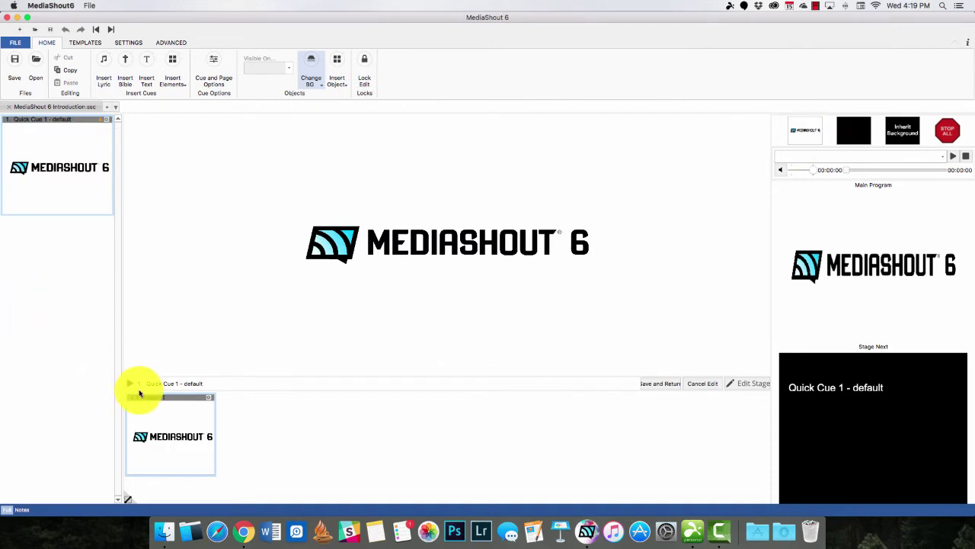
{"action": "left_click", "coordinate": [319, 60]}
{"action": "mouse_move", "coordinate": [357, 99]}
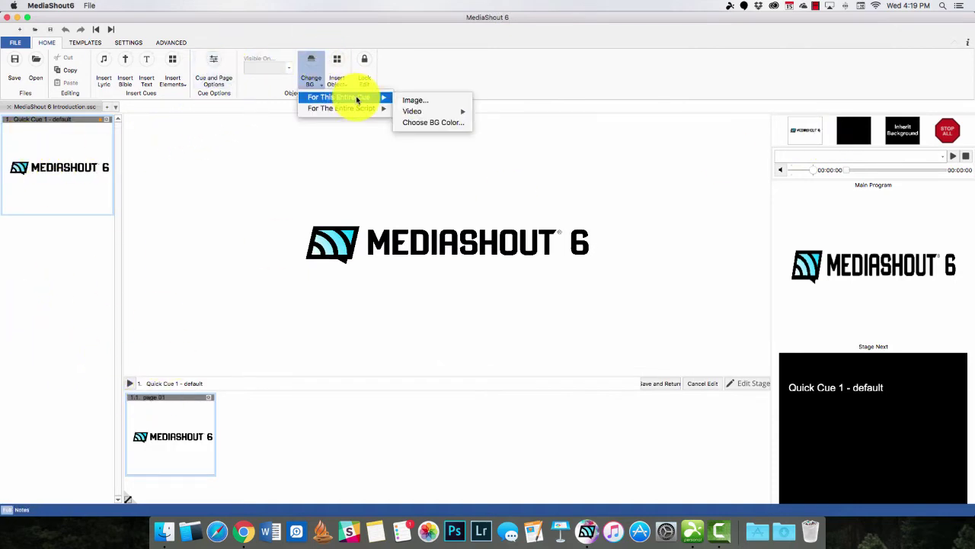
{"action": "left_click", "coordinate": [422, 102]}
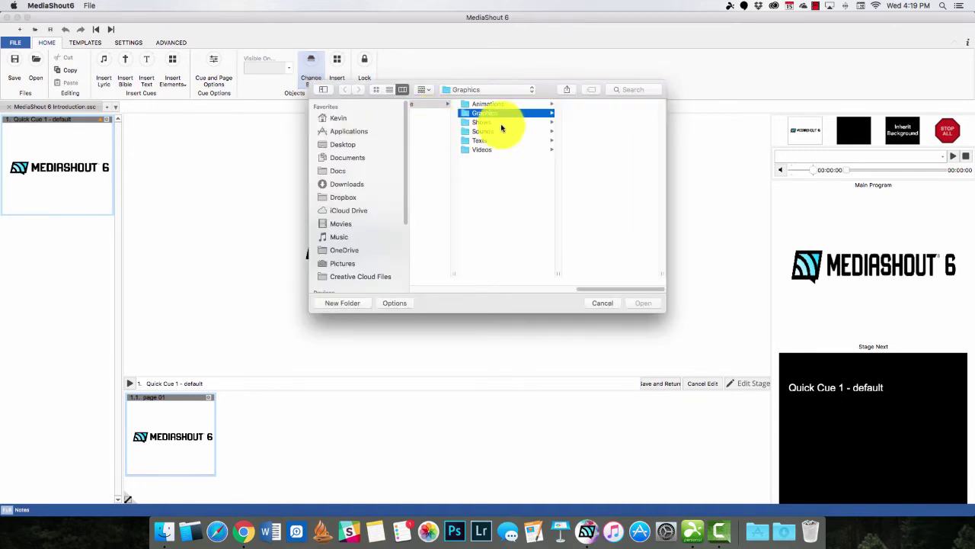
{"action": "left_click", "coordinate": [346, 183]}
{"action": "left_click", "coordinate": [444, 288]}
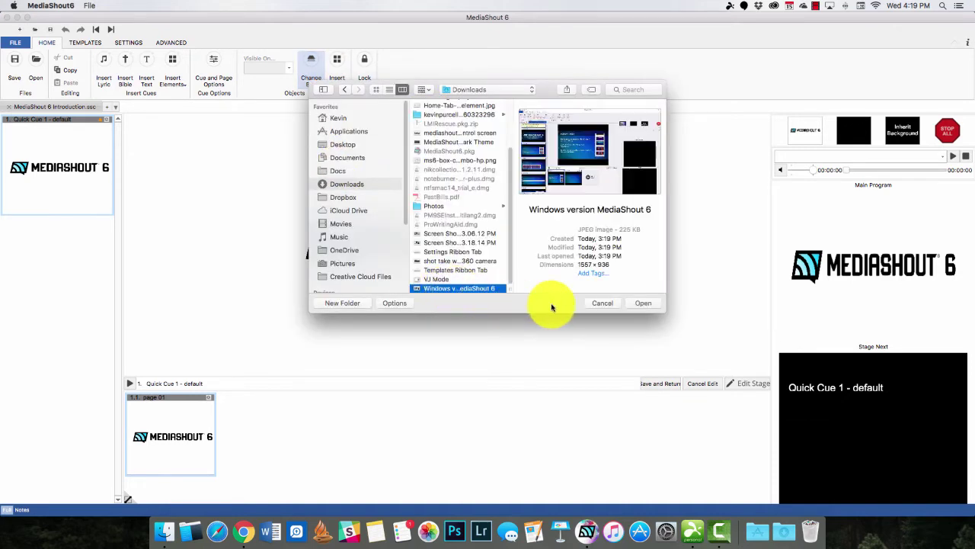
{"action": "left_click", "coordinate": [643, 303]}
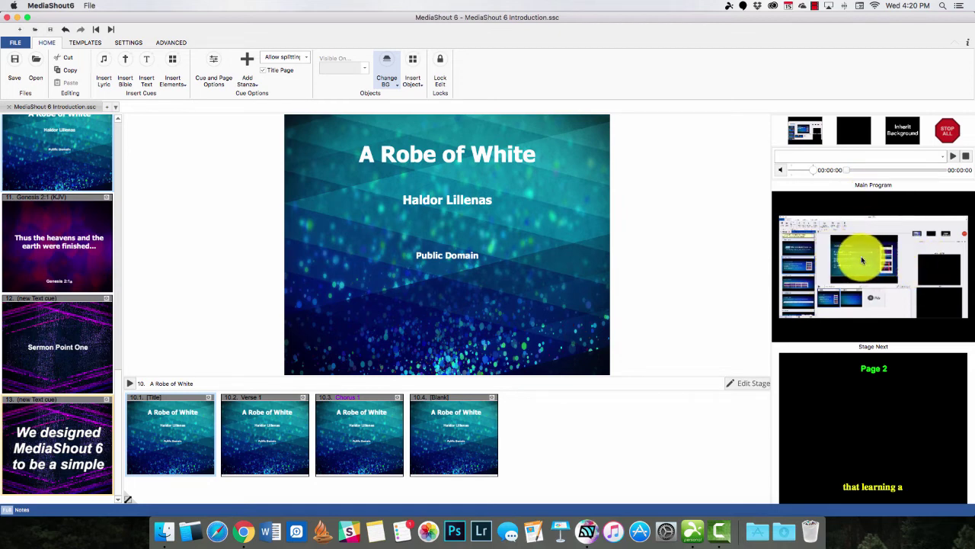
Blank the main program output with the black quick cue
{"action": "left_click", "coordinate": [855, 131]}
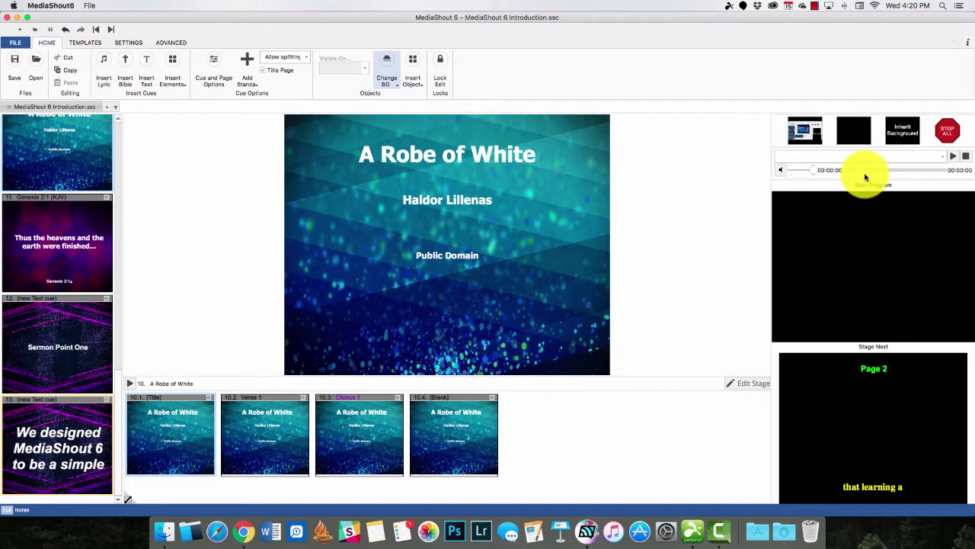
Send the A Robe of White title page and Chorus 1 to the main program, applying the Inherit Background quick cue after each
{"action": "left_click", "coordinate": [175, 435]}
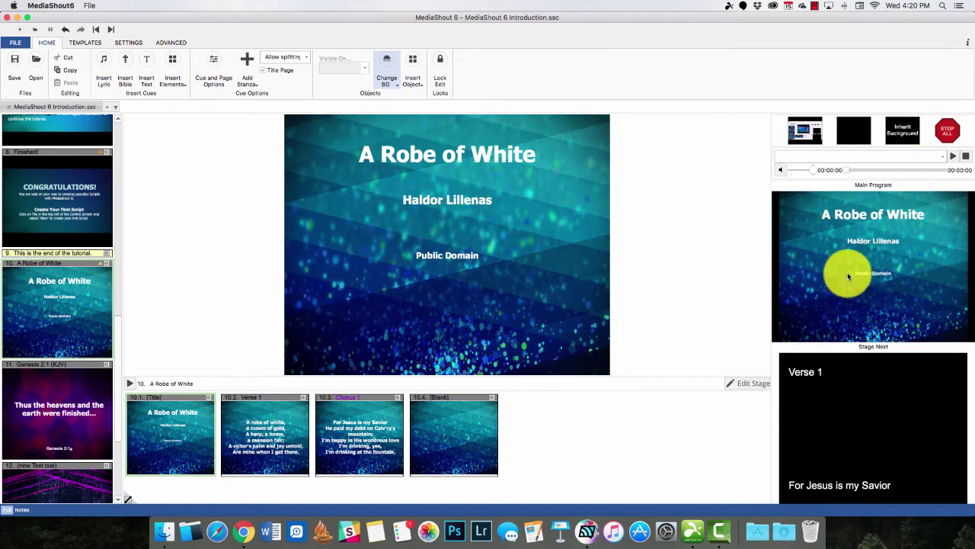
{"action": "left_click", "coordinate": [907, 135]}
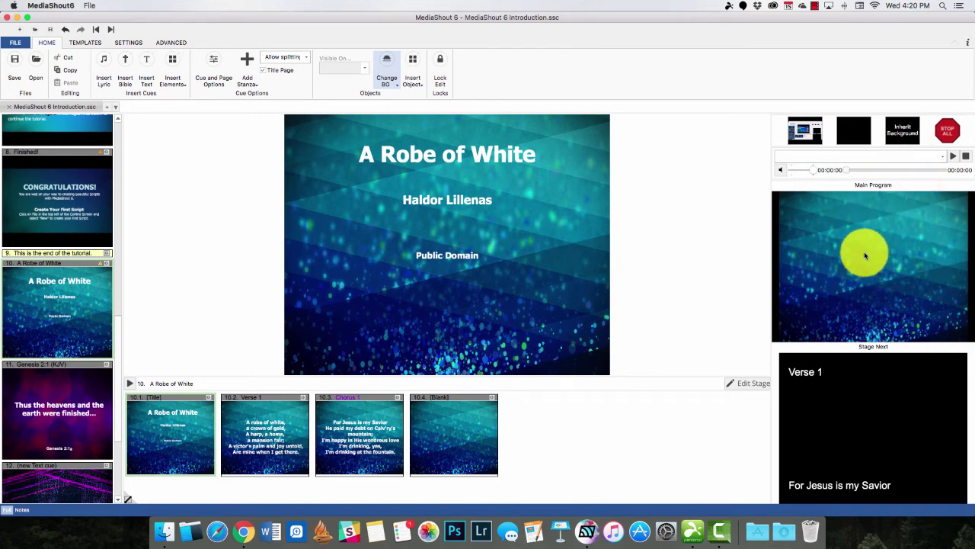
{"action": "left_click", "coordinate": [370, 435]}
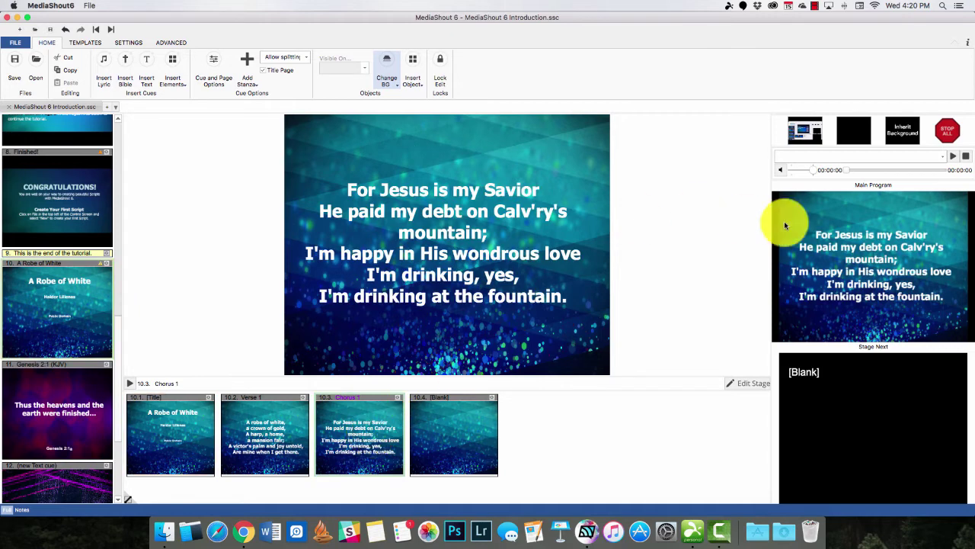
{"action": "left_click", "coordinate": [902, 126]}
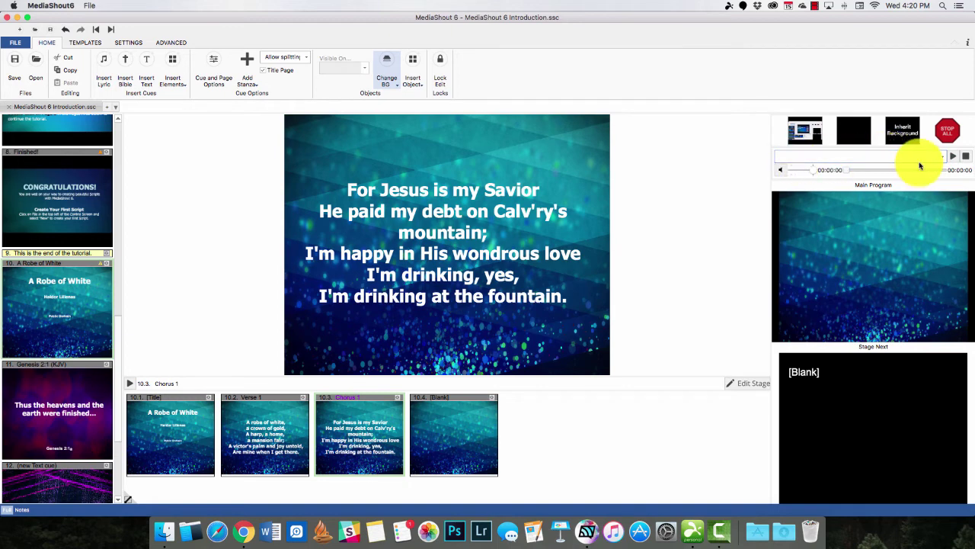
Stop all program output with the Stop All quick cue
{"action": "left_click", "coordinate": [948, 130]}
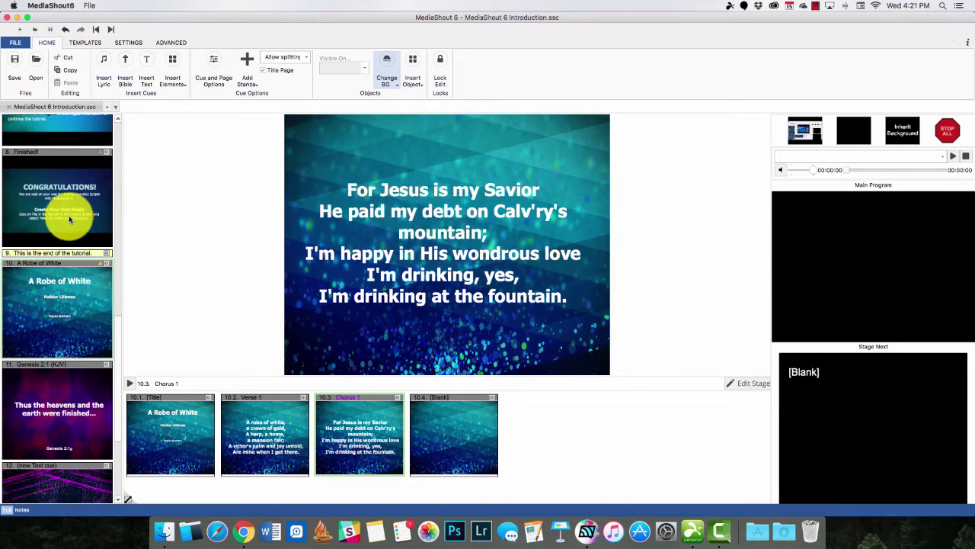
{"action": "scroll", "coordinate": [55, 202], "scroll_direction": "up", "scroll_amount": 8}
{"action": "scroll", "coordinate": [56, 199], "scroll_direction": "up", "scroll_amount": 3}
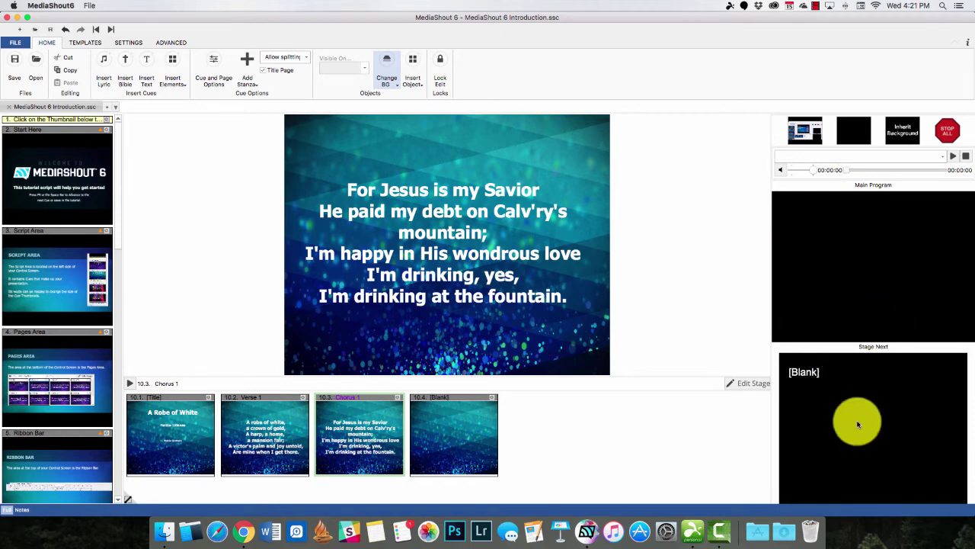
Change the main viewers layout to Single, back to Dual, and finally to Quad
{"action": "left_click", "coordinate": [128, 44]}
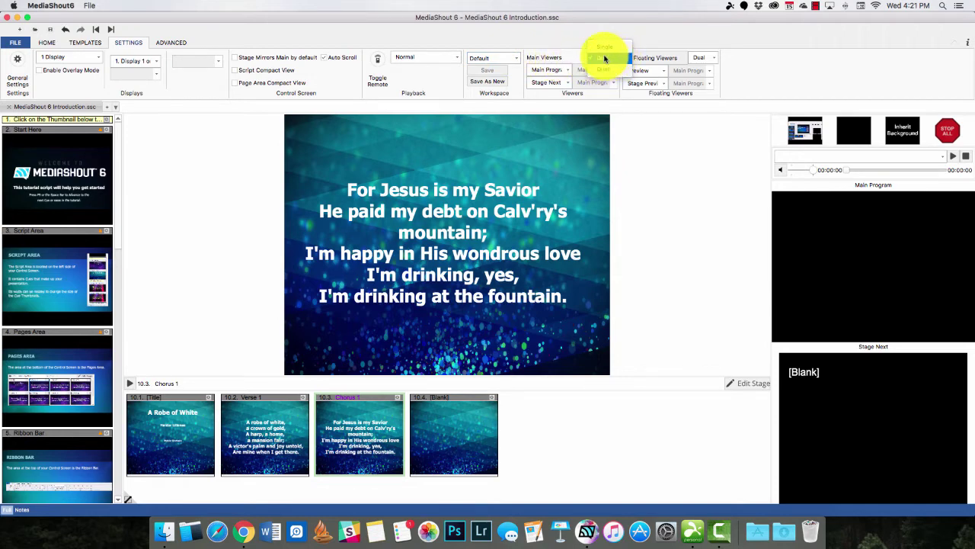
{"action": "left_click", "coordinate": [605, 48]}
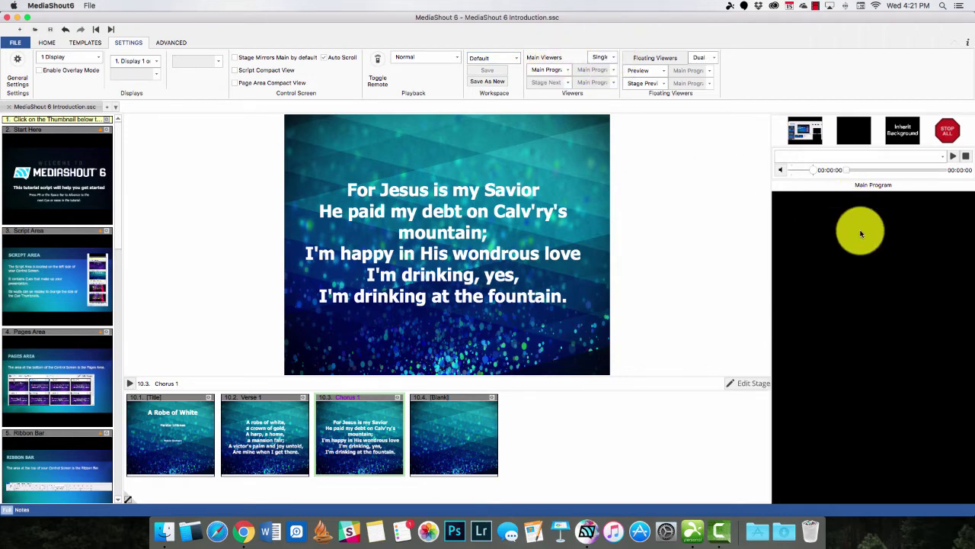
{"action": "left_click", "coordinate": [602, 59]}
{"action": "left_click", "coordinate": [599, 70]}
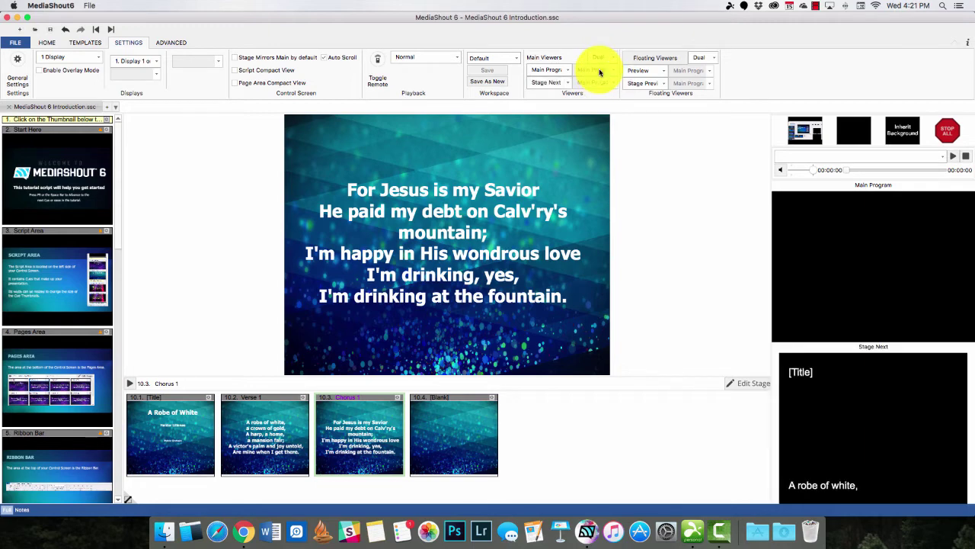
{"action": "left_click", "coordinate": [603, 59]}
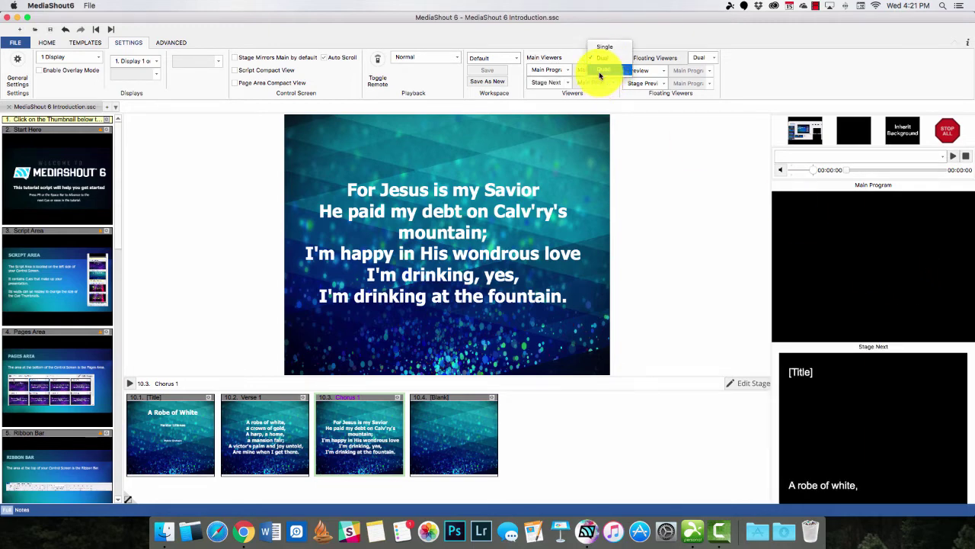
{"action": "left_click", "coordinate": [601, 73]}
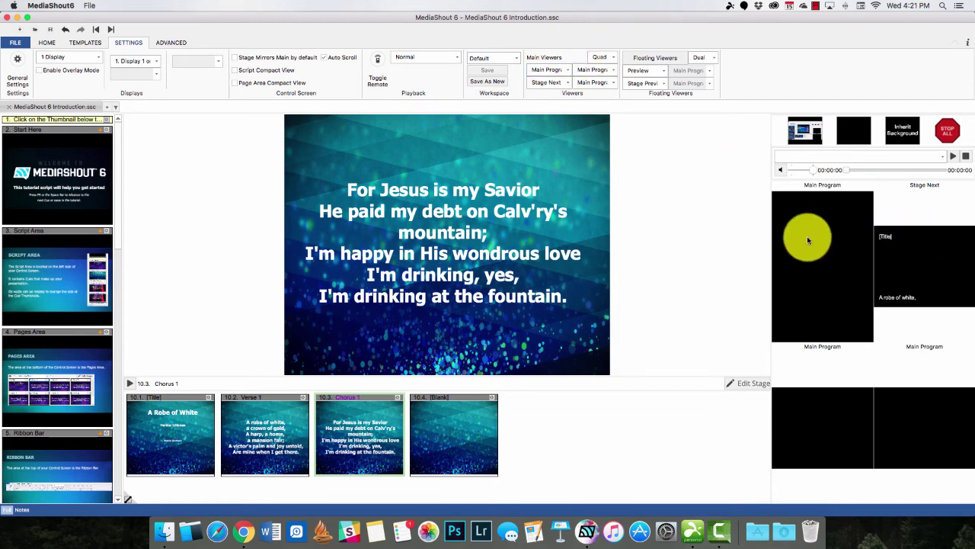
Assign Preview to the viewer below Main Program and return the main viewers to the Dual layout
{"action": "left_click", "coordinate": [562, 69]}
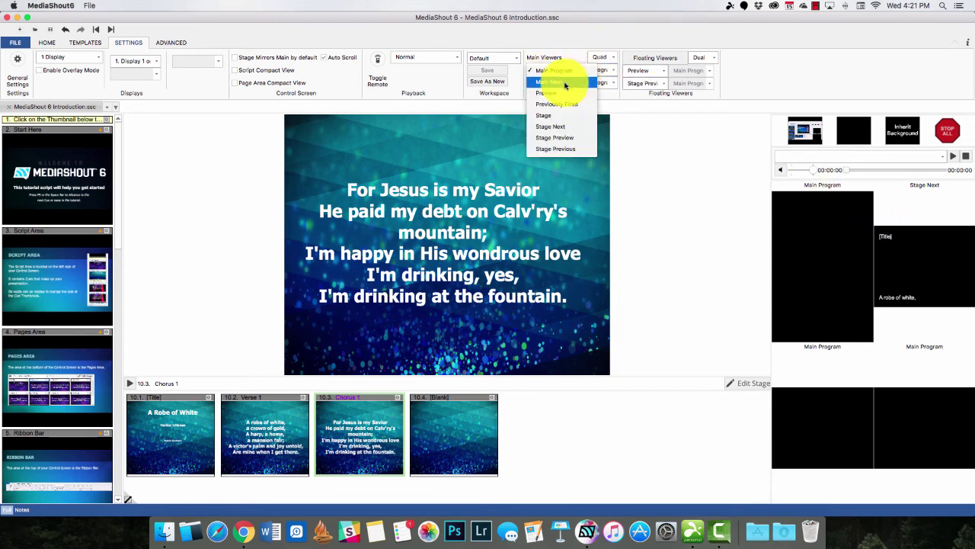
{"action": "left_click", "coordinate": [550, 73]}
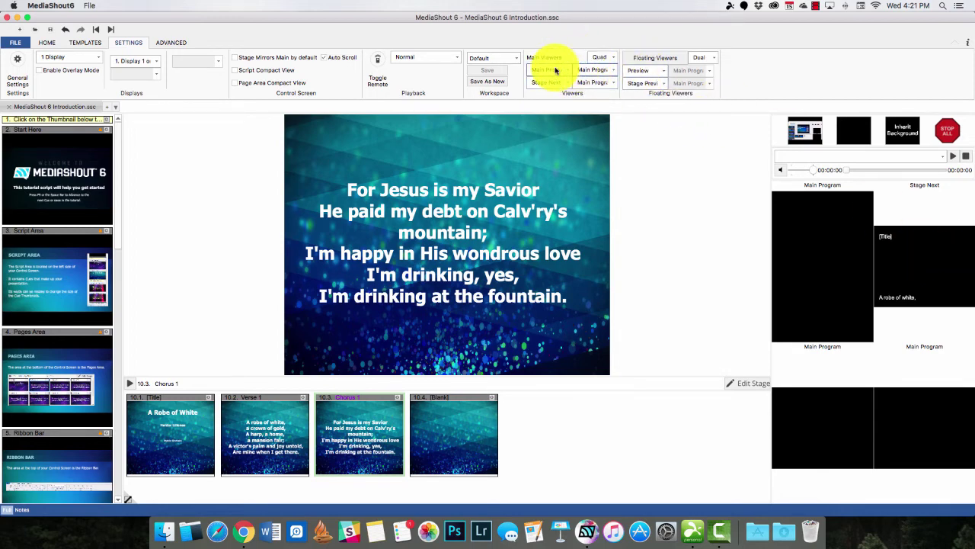
{"action": "left_click", "coordinate": [598, 70]}
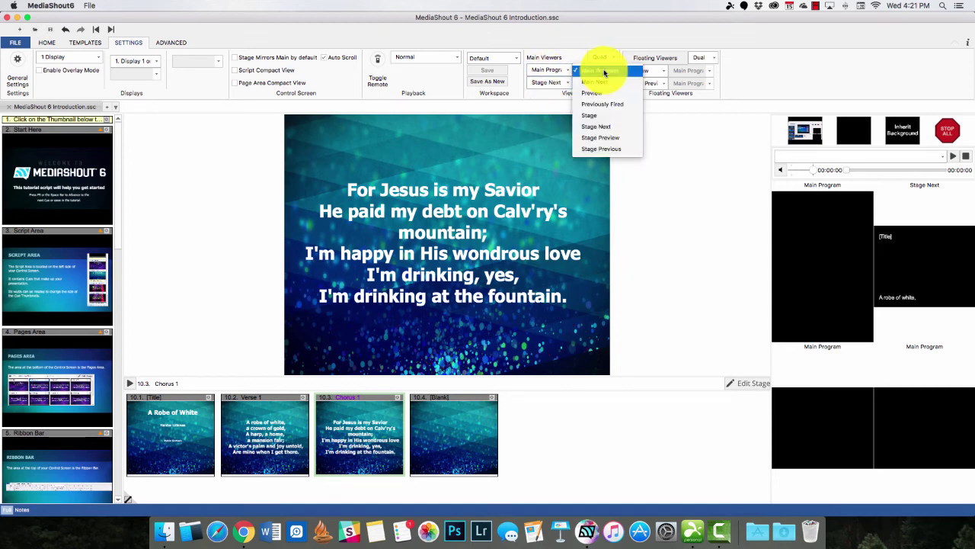
{"action": "left_click", "coordinate": [603, 71]}
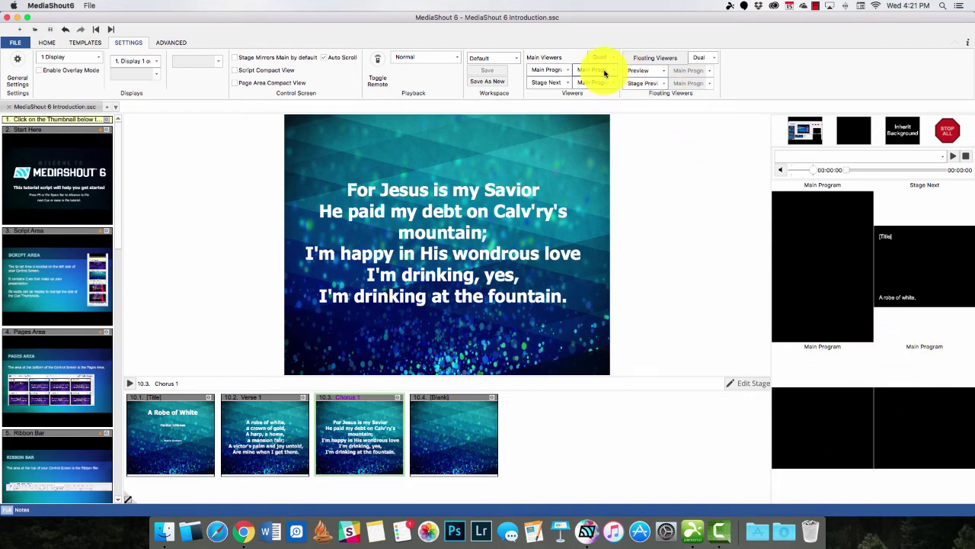
{"action": "left_click", "coordinate": [604, 71]}
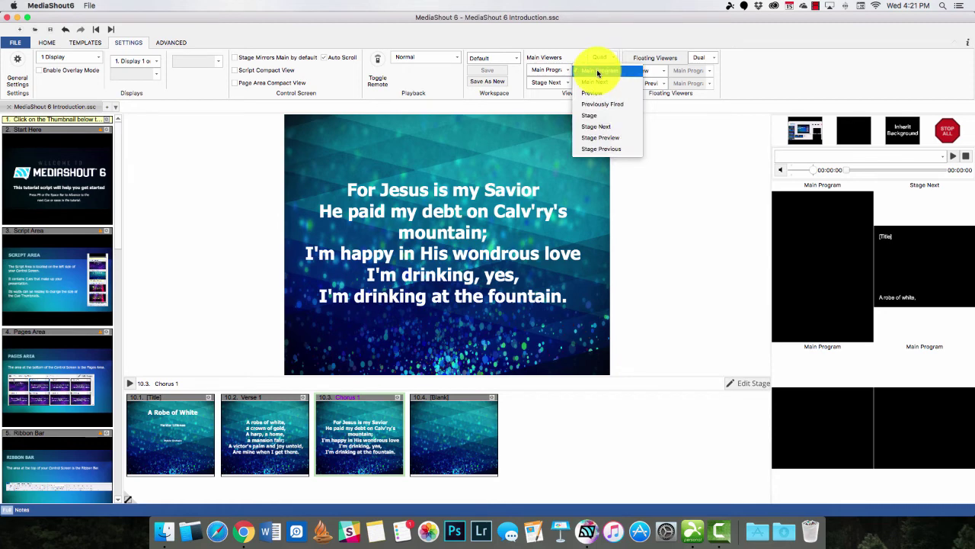
{"action": "left_click", "coordinate": [599, 93]}
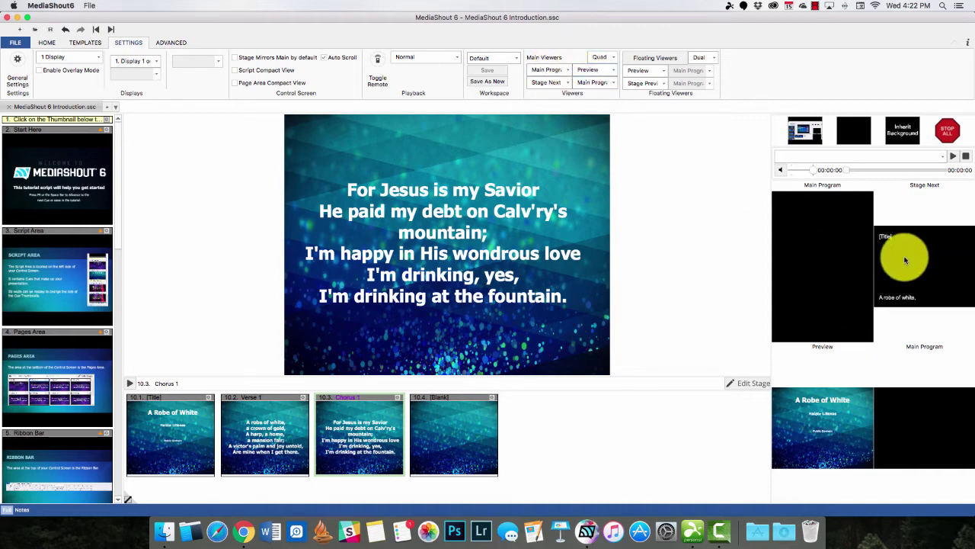
{"action": "left_click", "coordinate": [605, 57]}
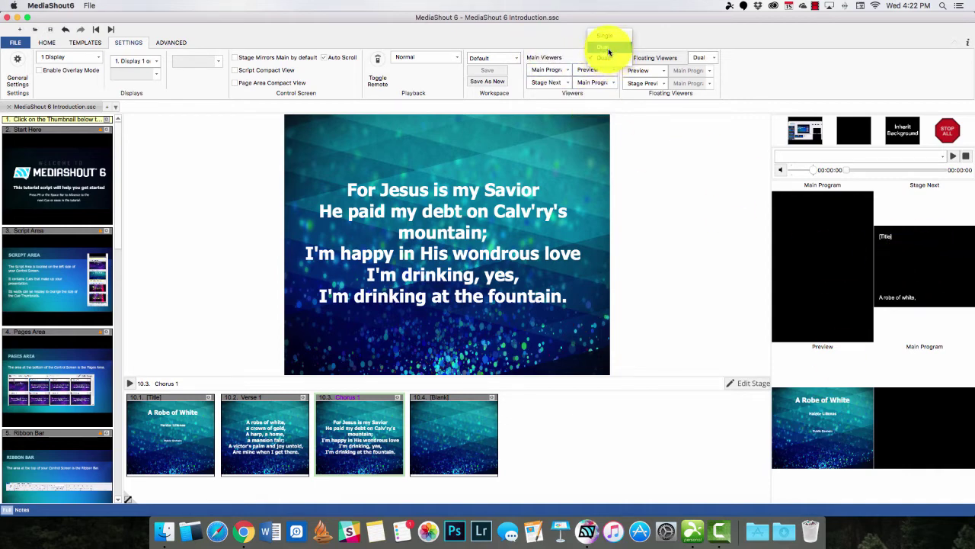
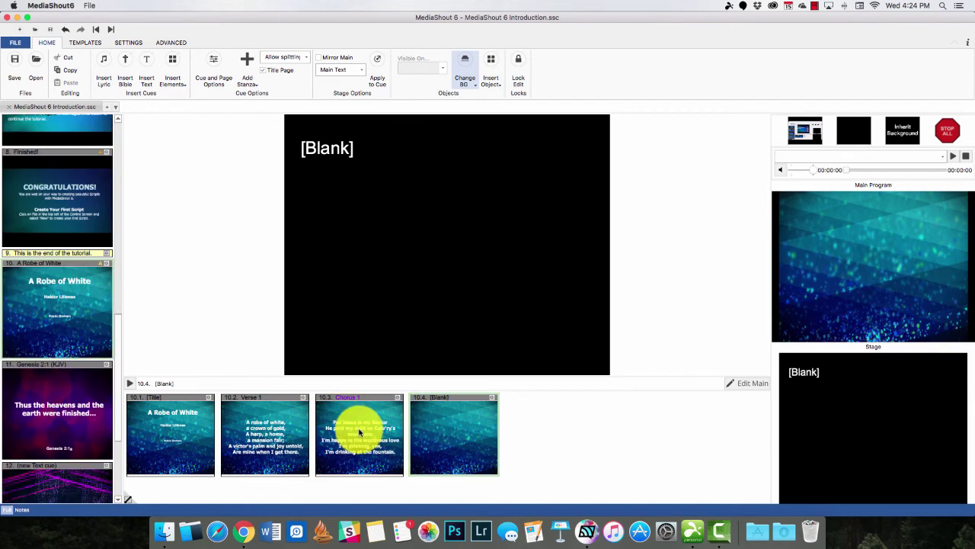
Send Chorus 1 of A Robe of White to the outputs and switch the page editor from stage to main
{"action": "left_click", "coordinate": [359, 429]}
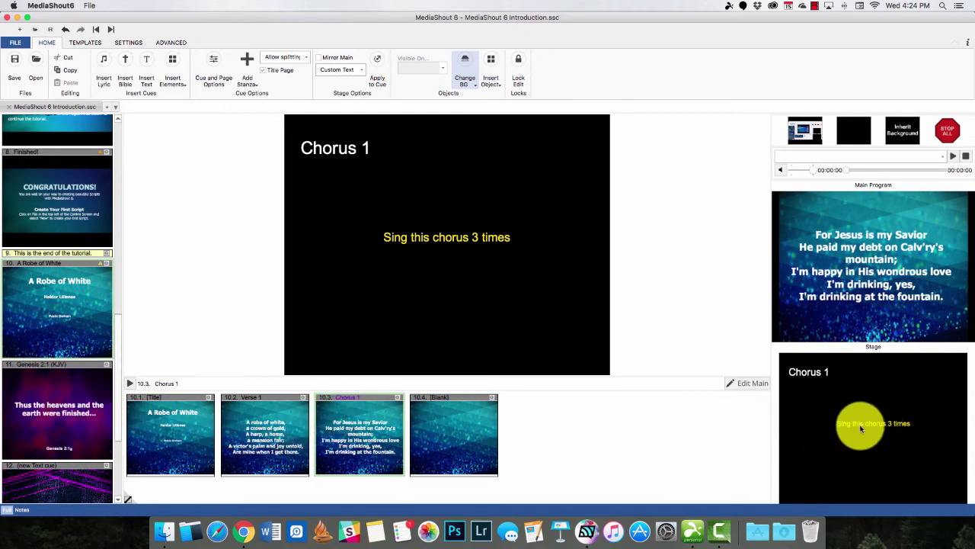
{"action": "left_click", "coordinate": [750, 387]}
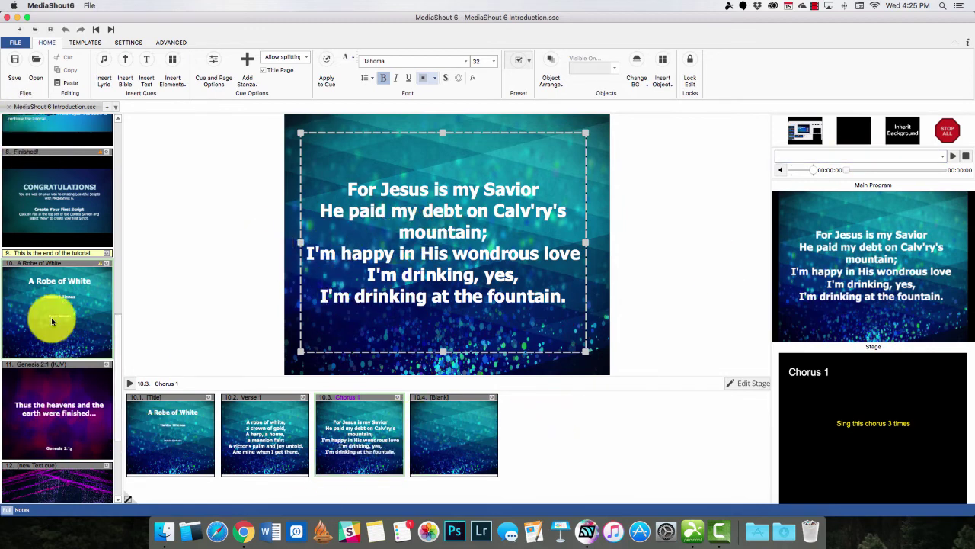
Try the Notes thumbnail view and Script Compact View, and restore full thumbnails for the script and pages
{"action": "left_click", "coordinate": [21, 510]}
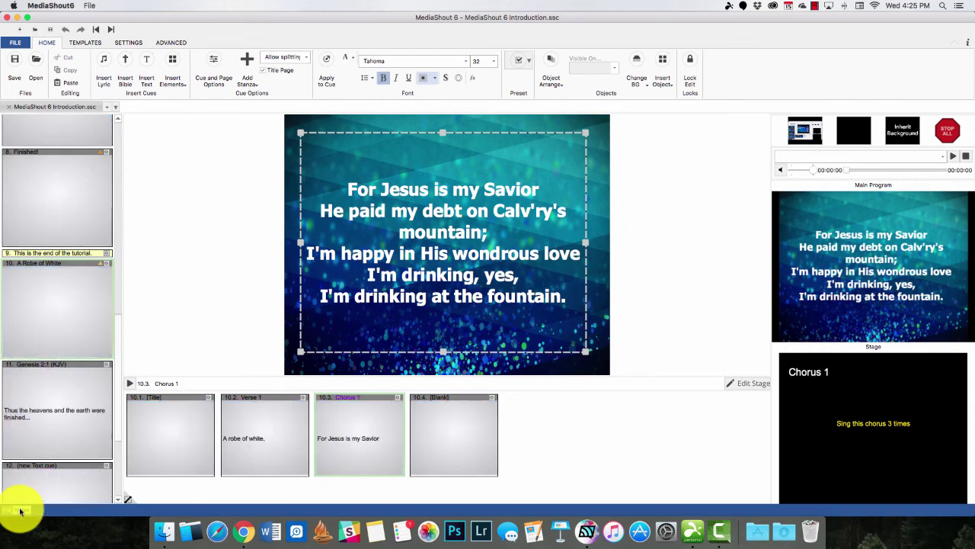
{"action": "left_click", "coordinate": [9, 512]}
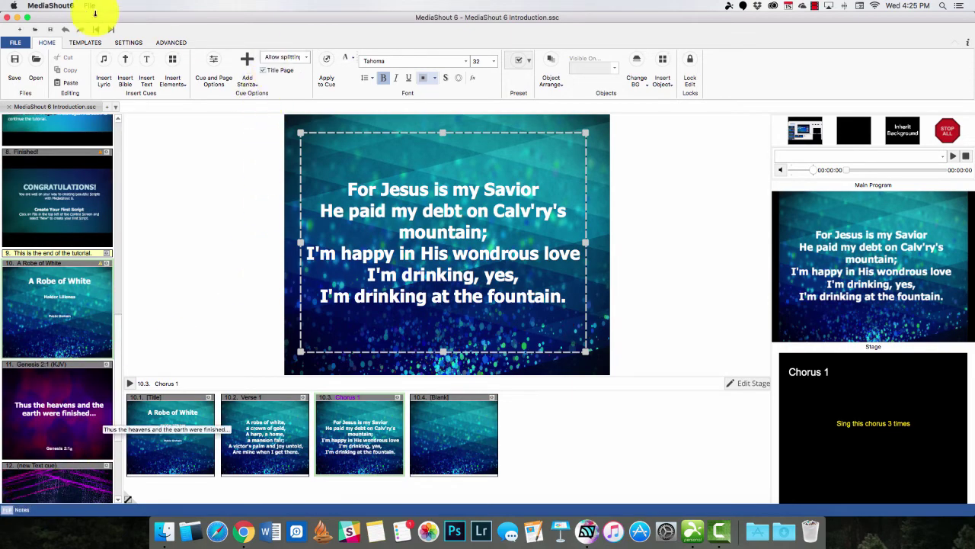
{"action": "left_click", "coordinate": [127, 42]}
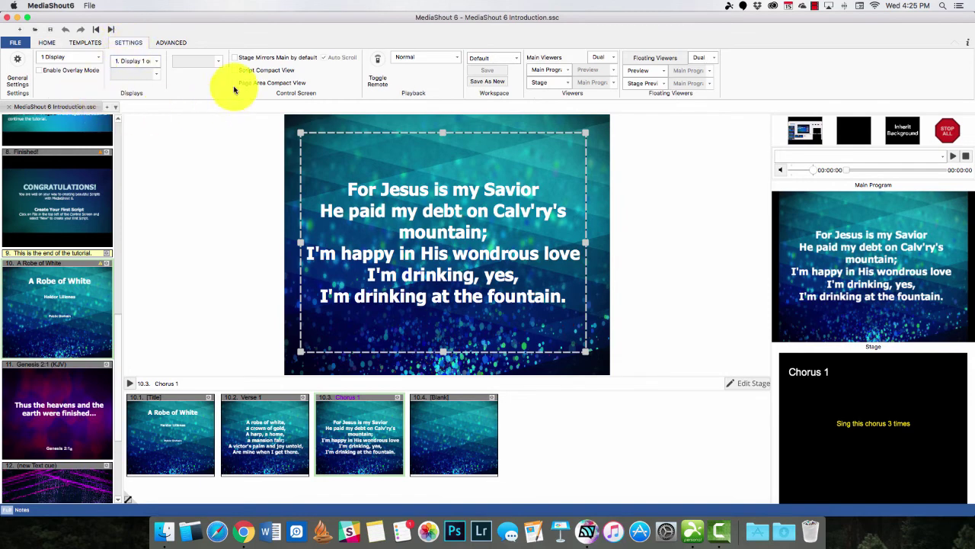
{"action": "left_click", "coordinate": [236, 70]}
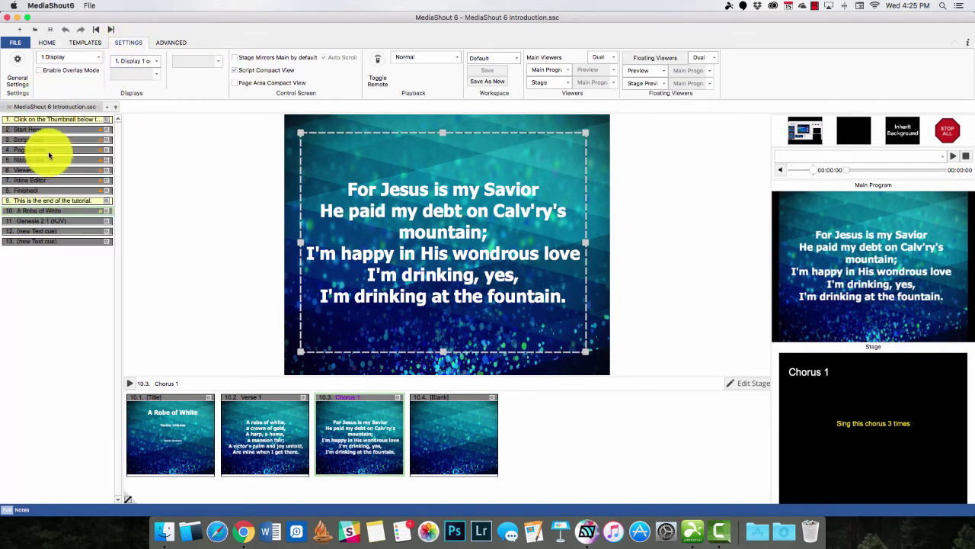
{"action": "left_click", "coordinate": [19, 508]}
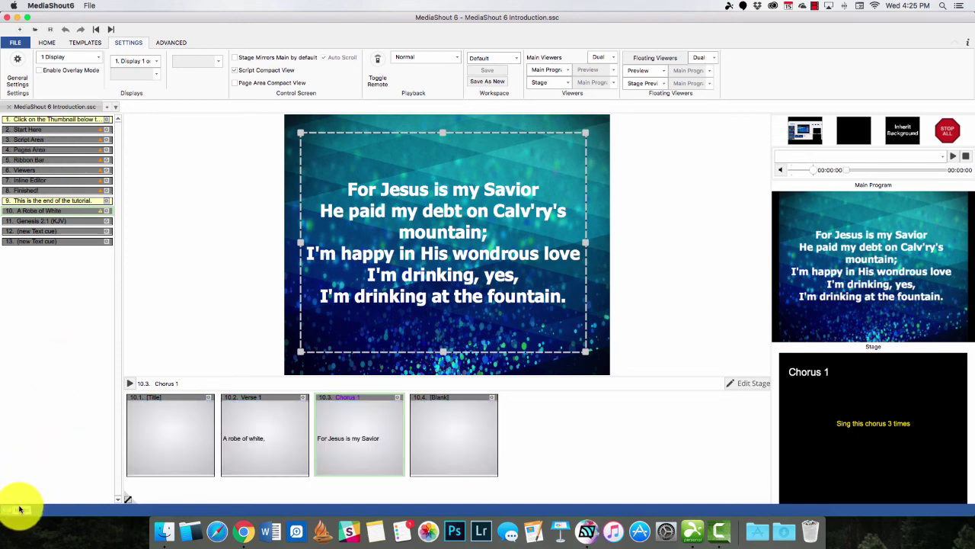
{"action": "left_click", "coordinate": [6, 510]}
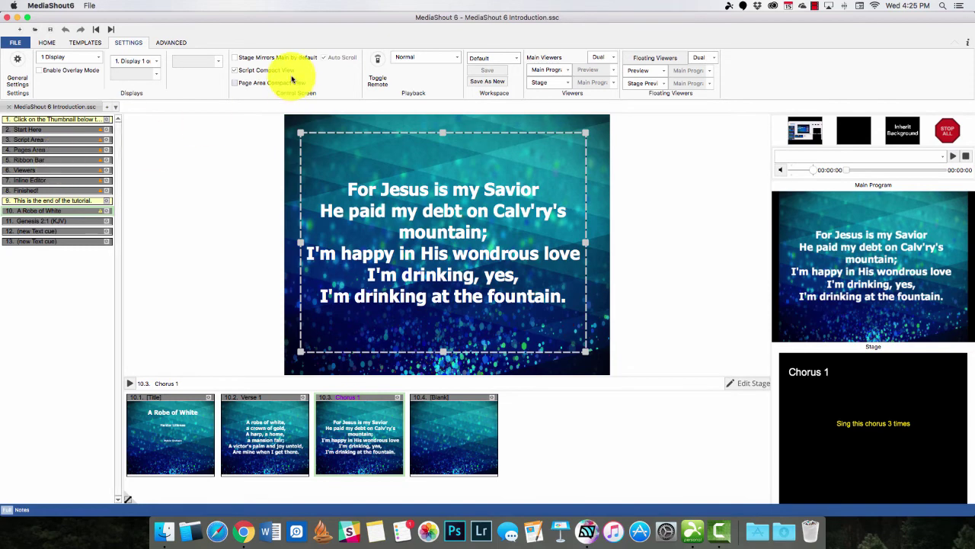
{"action": "left_click", "coordinate": [236, 70]}
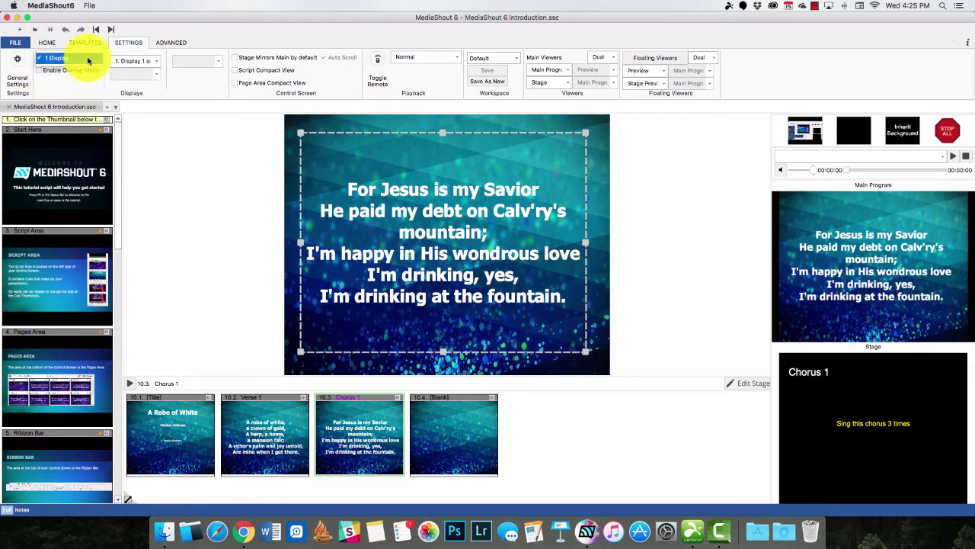
Review the available display count options, keeping 1 Display
{"action": "left_click", "coordinate": [95, 57]}
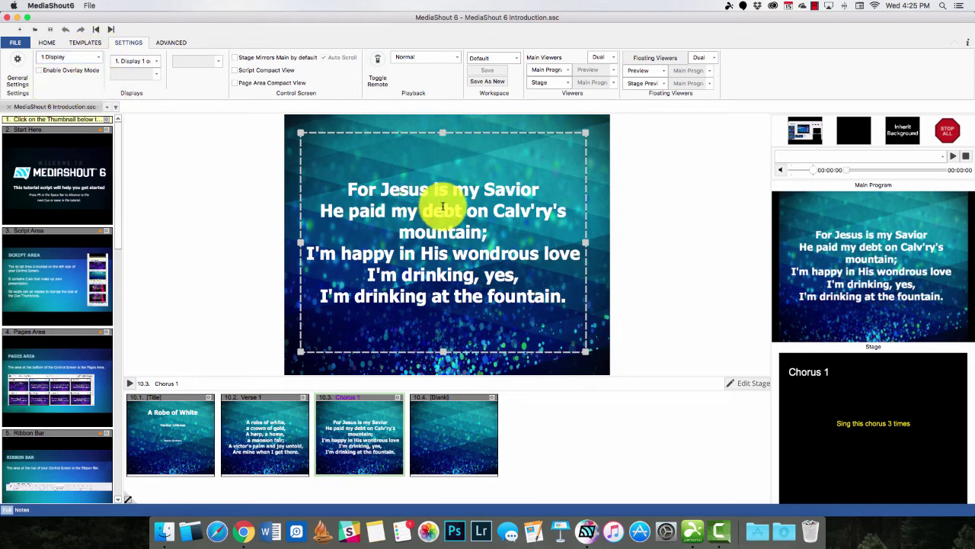
{"action": "left_click", "coordinate": [84, 57]}
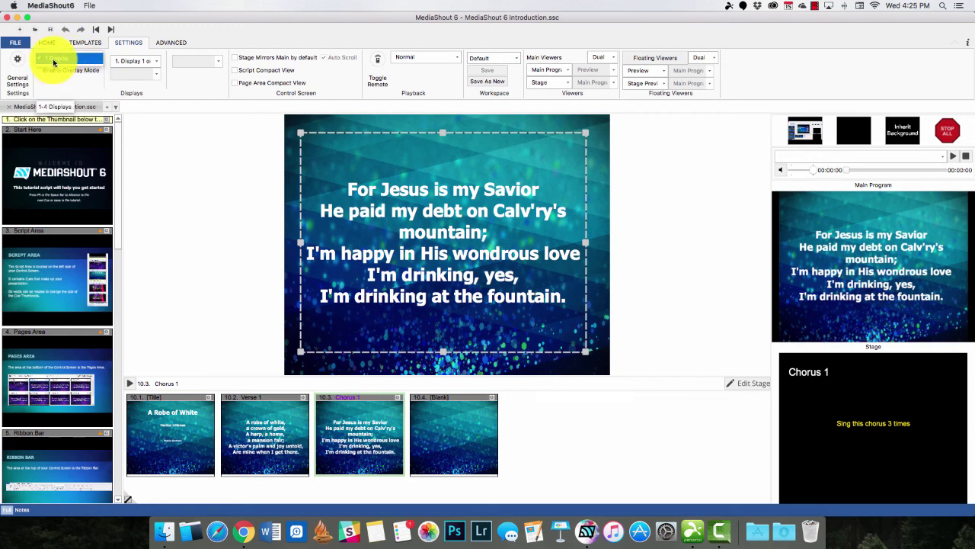
{"action": "left_click", "coordinate": [39, 71]}
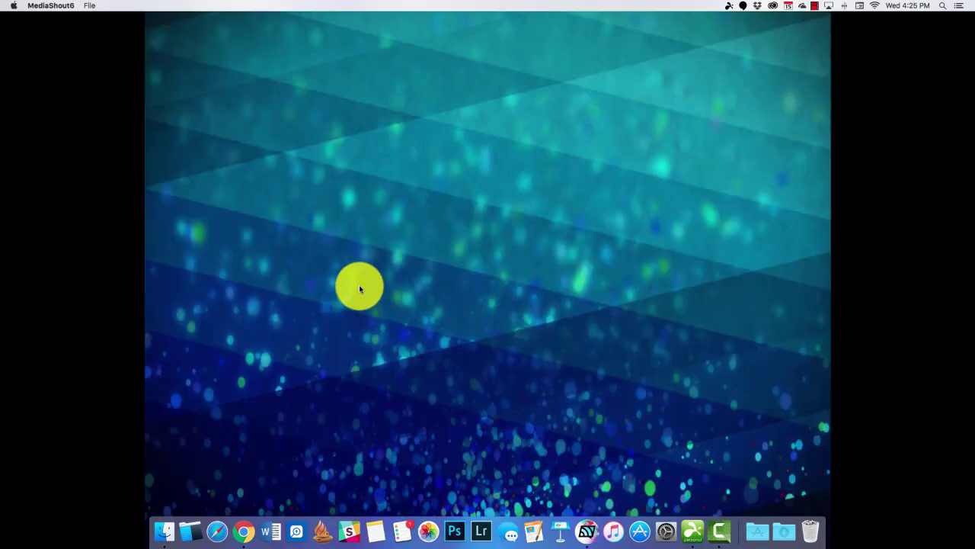
Advance the full-screen presentation to the "We designed MediaShout 6 to be a simple" page and exit to the control screen
{"action": "key", "text": "space"}
{"action": "key", "text": "space"}
{"action": "key", "text": "space"}
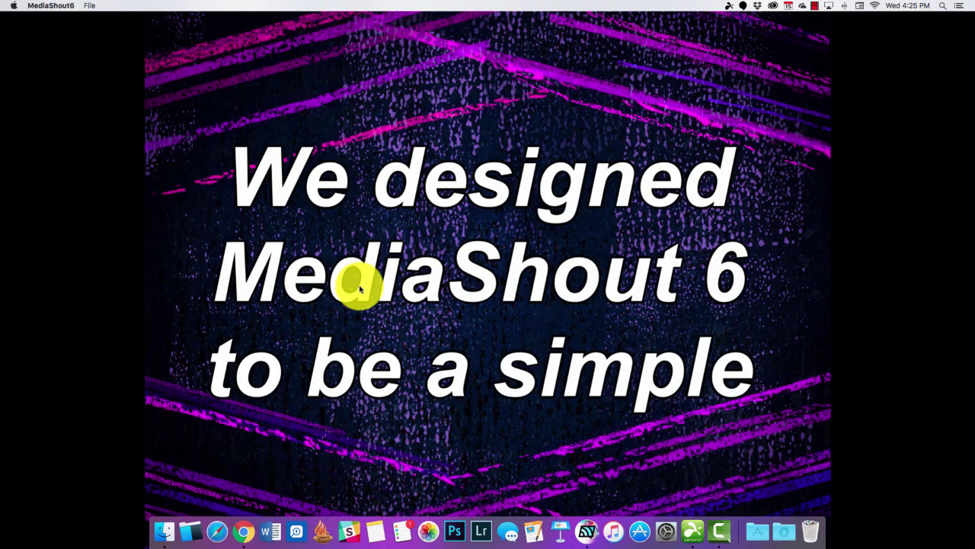
{"action": "key", "text": "Escape"}
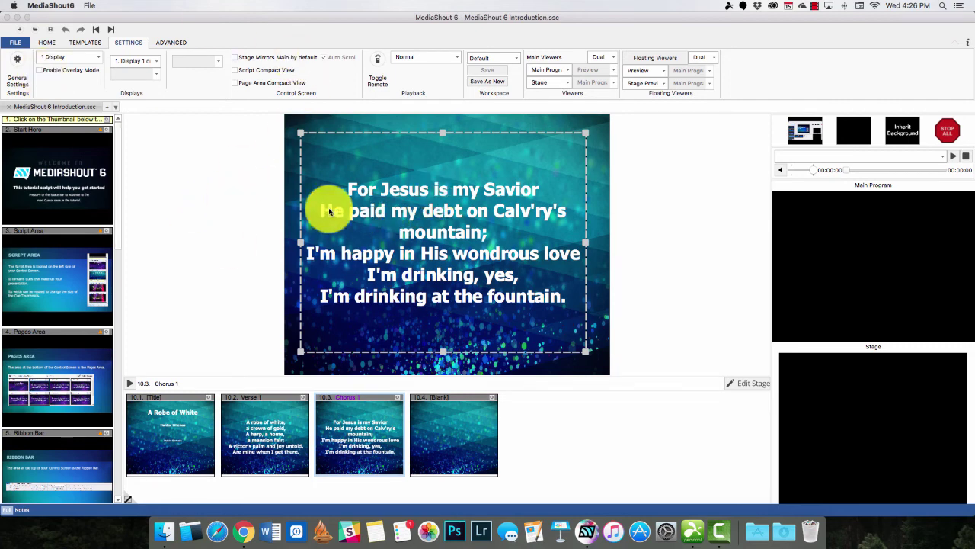
View the General Settings window and close it without changing anything
{"action": "left_click", "coordinate": [24, 68]}
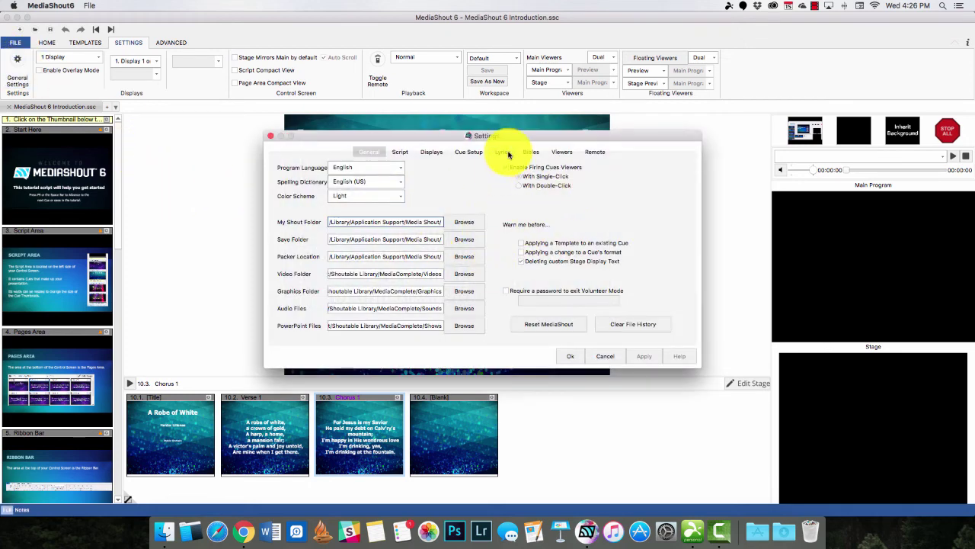
{"action": "left_click", "coordinate": [268, 137]}
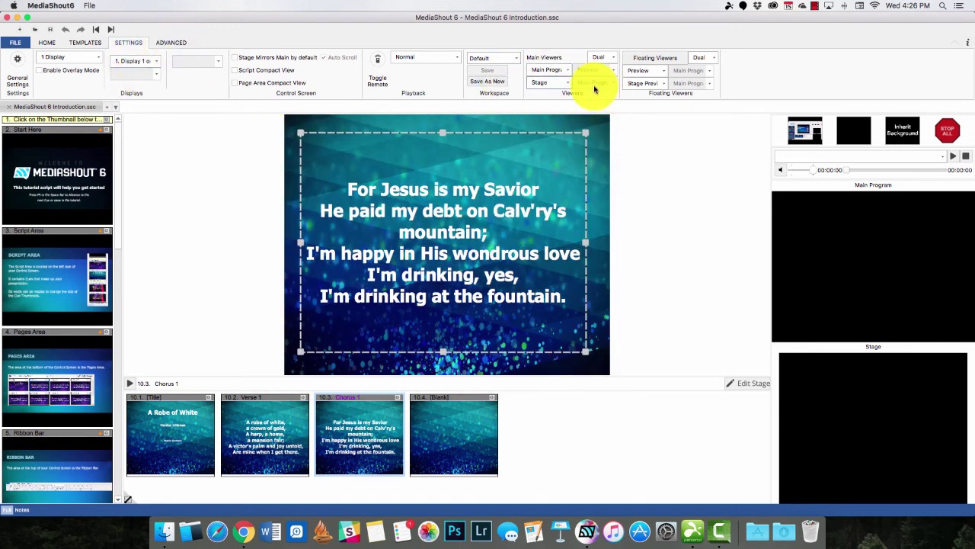
Review the remote control toggle and the commands for saving, managing and setting default main and stage templates
{"action": "left_click", "coordinate": [376, 65]}
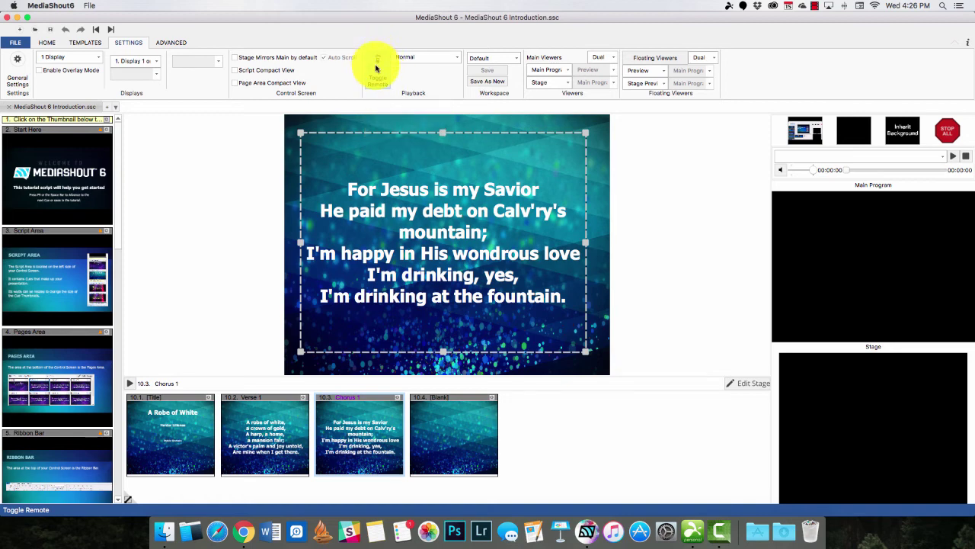
{"action": "left_click", "coordinate": [82, 44]}
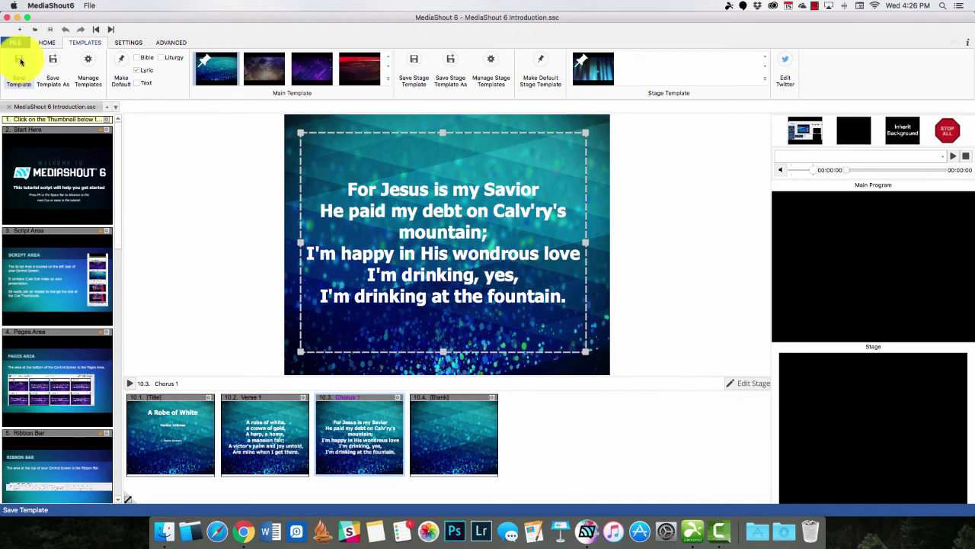
{"action": "left_click", "coordinate": [46, 43]}
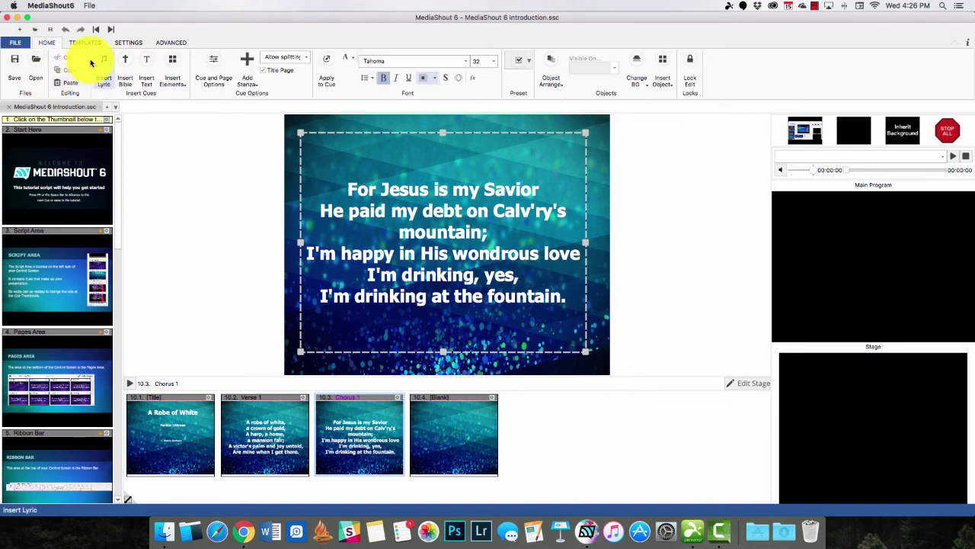
{"action": "left_click", "coordinate": [85, 42]}
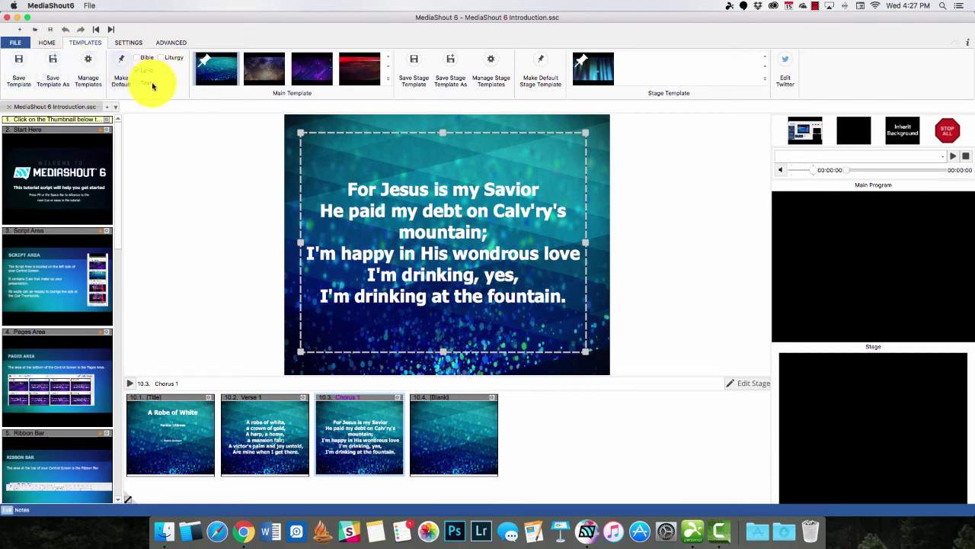
Open the Twitter template for editing, save it unchanged and return to the MediaShout 6 Introduction script
{"action": "left_click", "coordinate": [784, 66]}
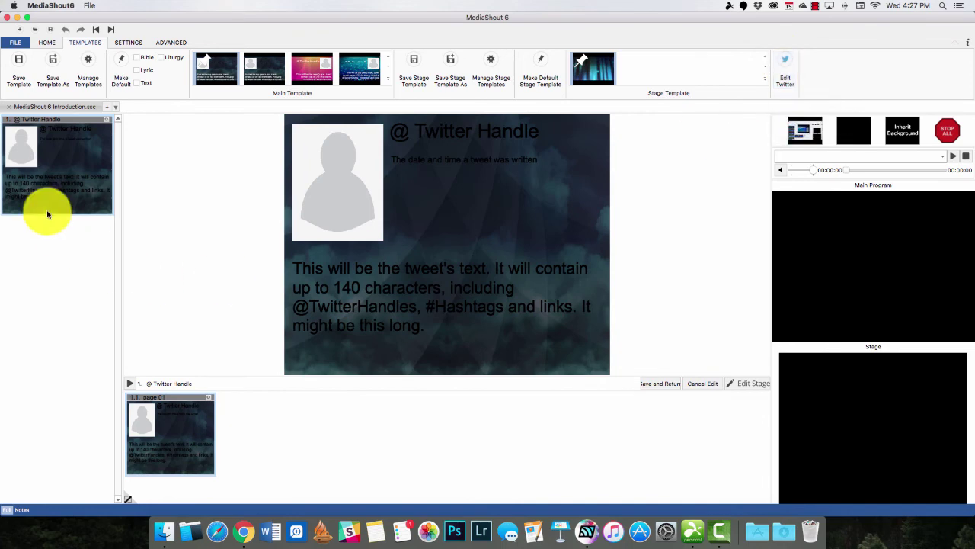
{"action": "left_click", "coordinate": [652, 385]}
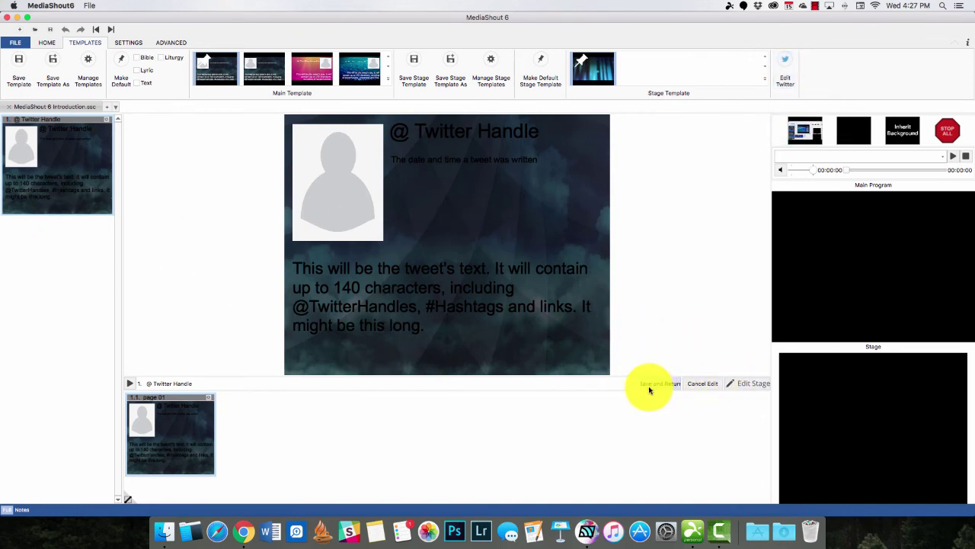
{"action": "left_click", "coordinate": [114, 110]}
{"action": "left_click", "coordinate": [134, 119]}
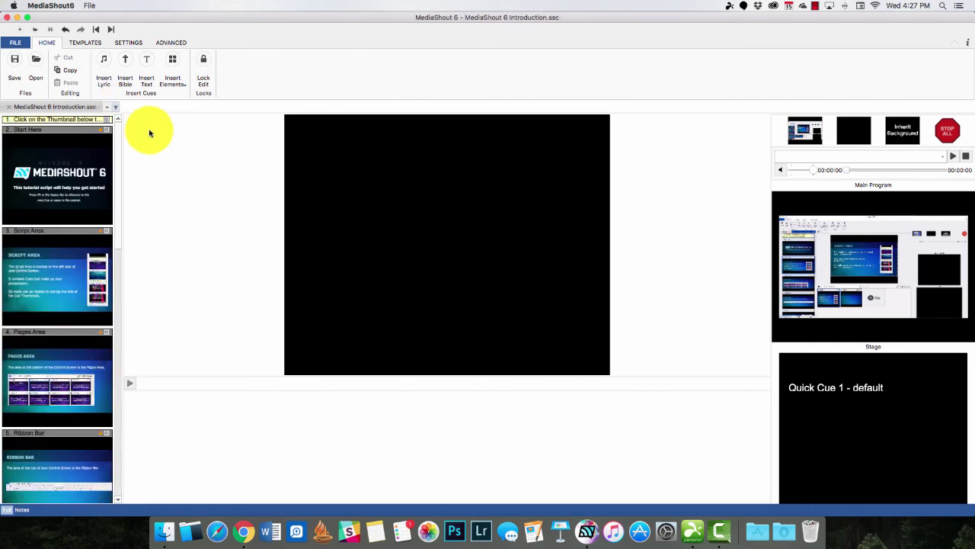
Display the Script Area cue on the main and stage outputs, and review the advanced tools, keys, masks and visuals commands
{"action": "left_click", "coordinate": [68, 188]}
{"action": "left_click", "coordinate": [55, 276]}
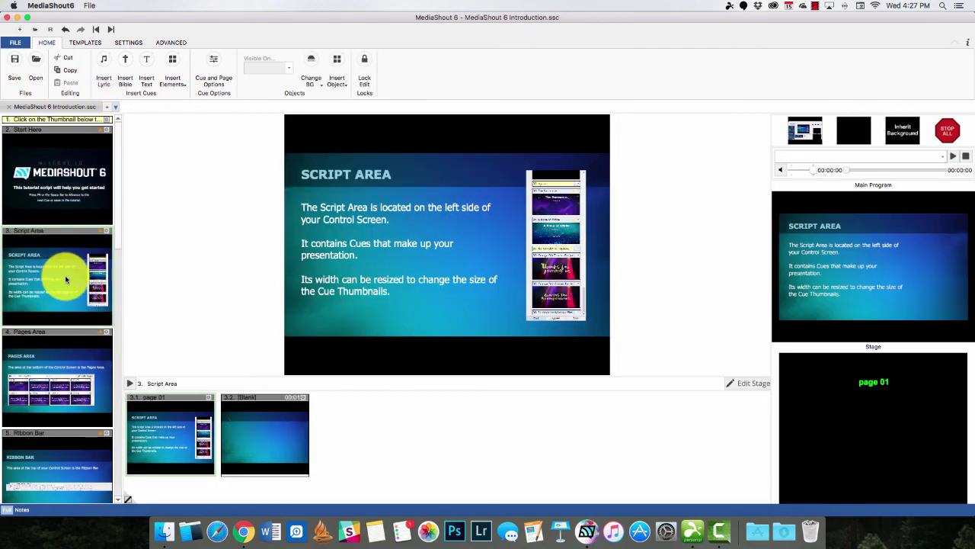
{"action": "left_click", "coordinate": [173, 43]}
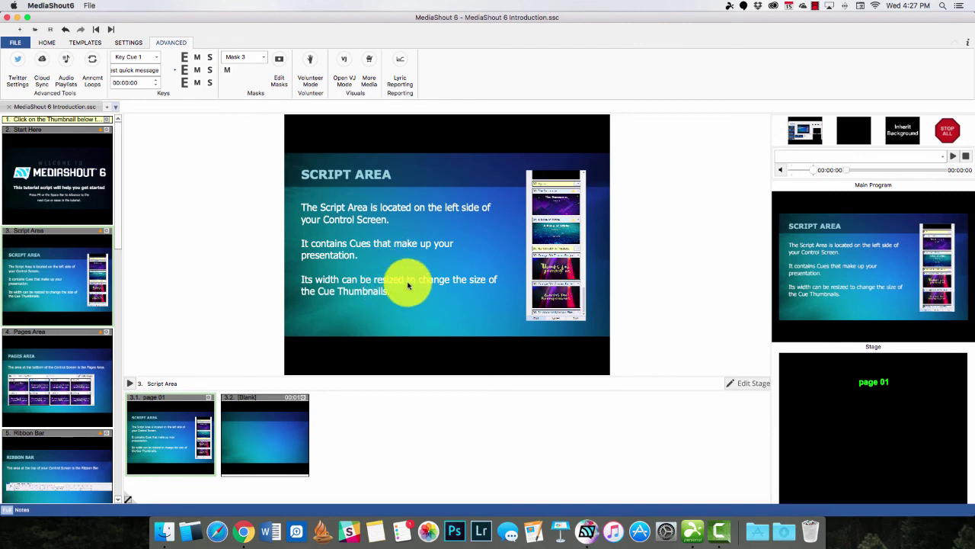
{"action": "left_click", "coordinate": [42, 43]}
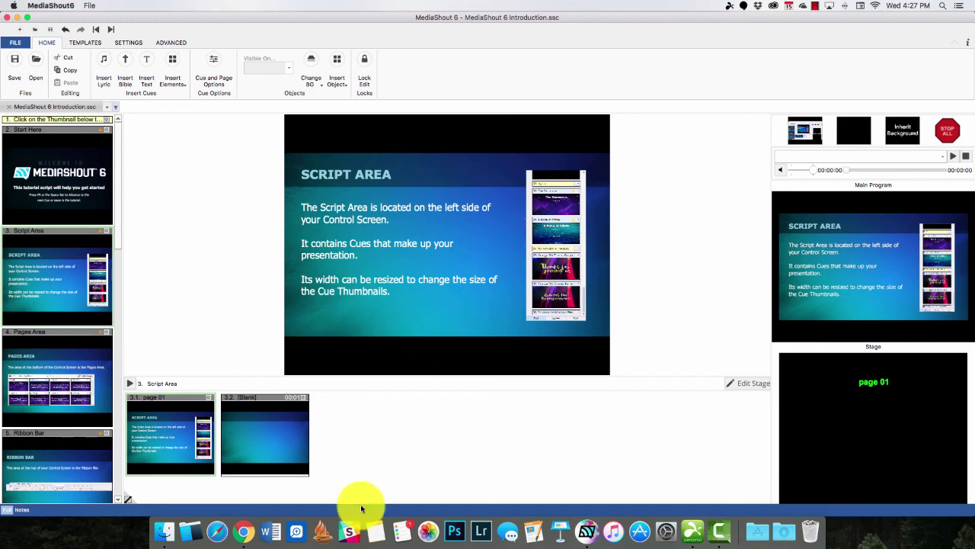
Switch to Chrome and expand the Introduction topics in the Training Menu of the MediaShout 6 Training page
{"action": "left_click", "coordinate": [242, 531]}
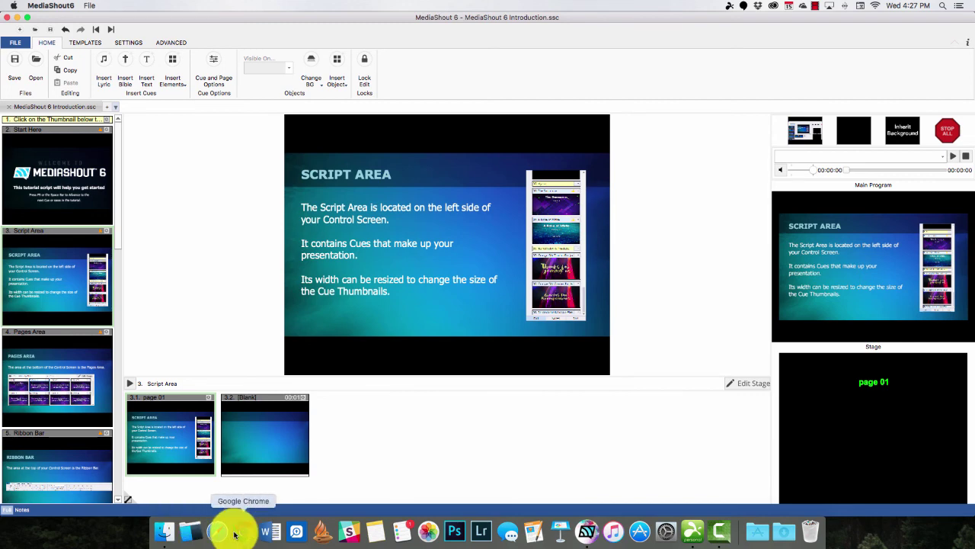
{"action": "scroll", "coordinate": [447, 280], "scroll_direction": "down", "scroll_amount": 5}
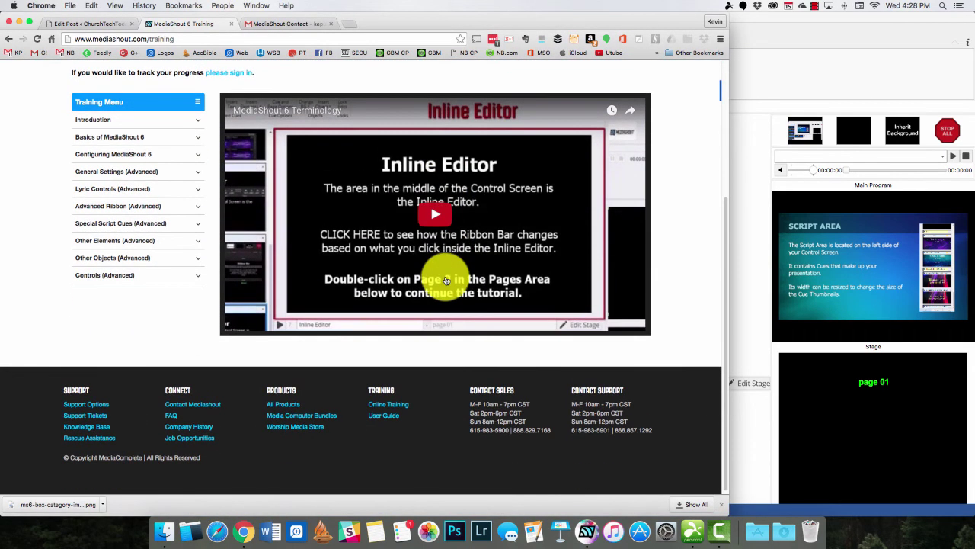
{"action": "left_click", "coordinate": [101, 102]}
{"action": "left_click", "coordinate": [102, 103]}
{"action": "left_click", "coordinate": [76, 119]}
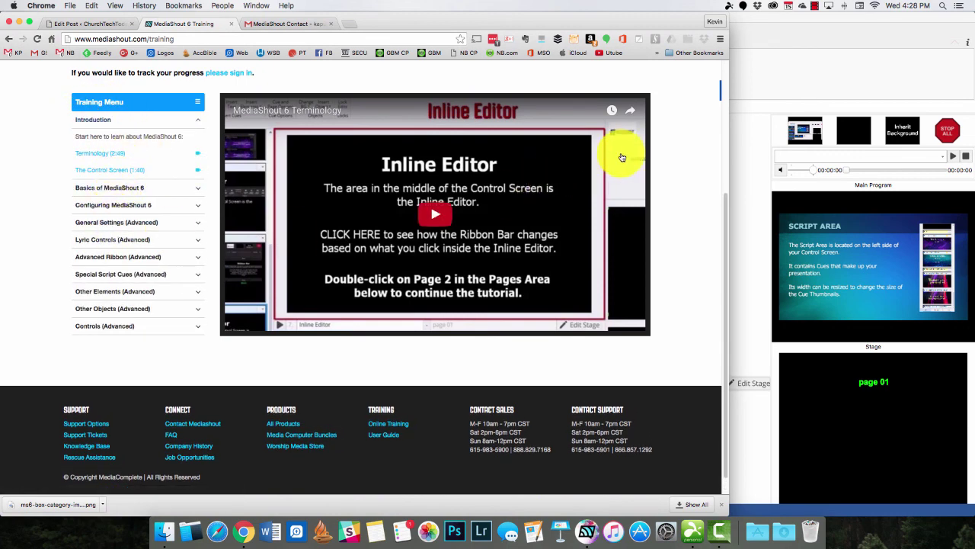
Examine the welcome text, training categories and page header of the MediaShout 6 Online Training page
{"action": "scroll", "coordinate": [624, 156], "scroll_direction": "up", "scroll_amount": 3}
{"action": "scroll", "coordinate": [621, 157], "scroll_direction": "down", "scroll_amount": 1}
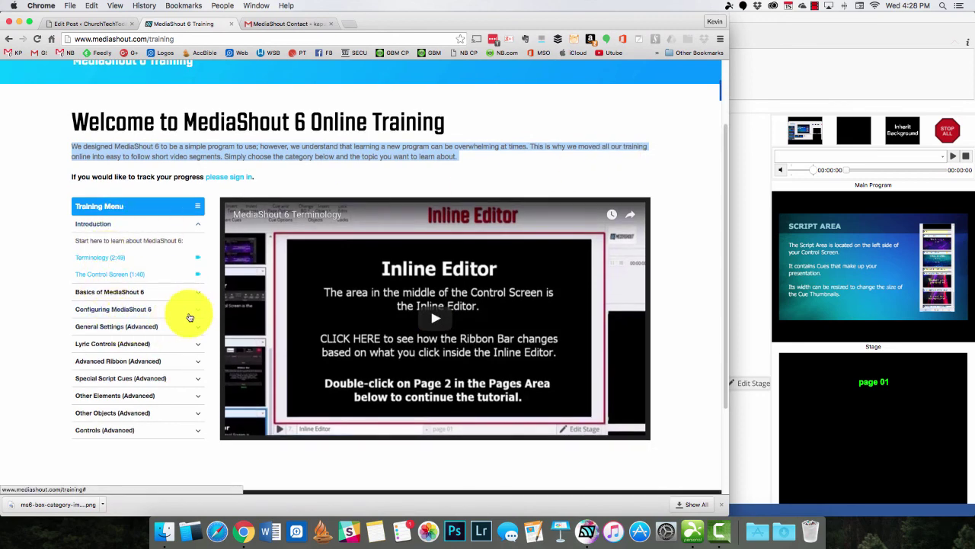
{"action": "left_click", "coordinate": [244, 149]}
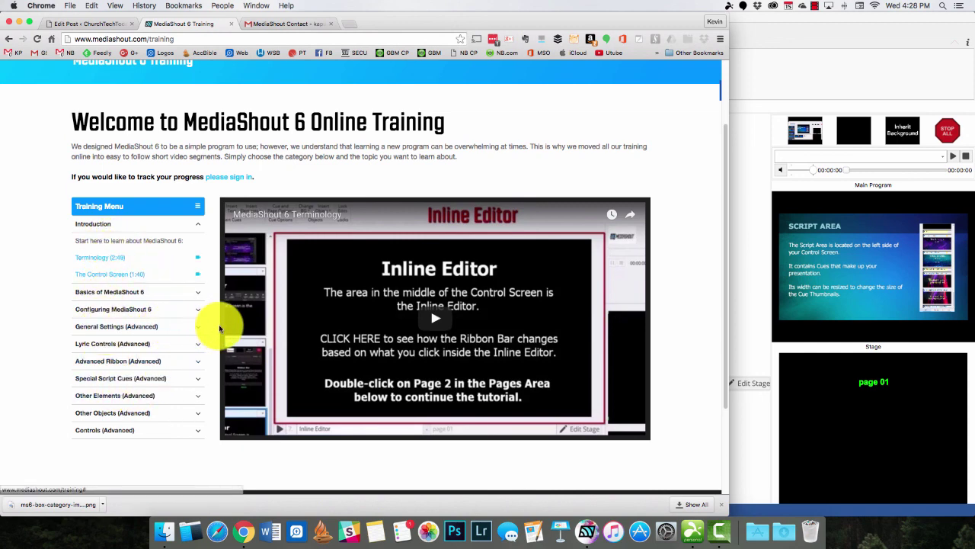
{"action": "scroll", "coordinate": [218, 328], "scroll_direction": "up", "scroll_amount": 2}
{"action": "scroll", "coordinate": [218, 327], "scroll_direction": "up", "scroll_amount": 1}
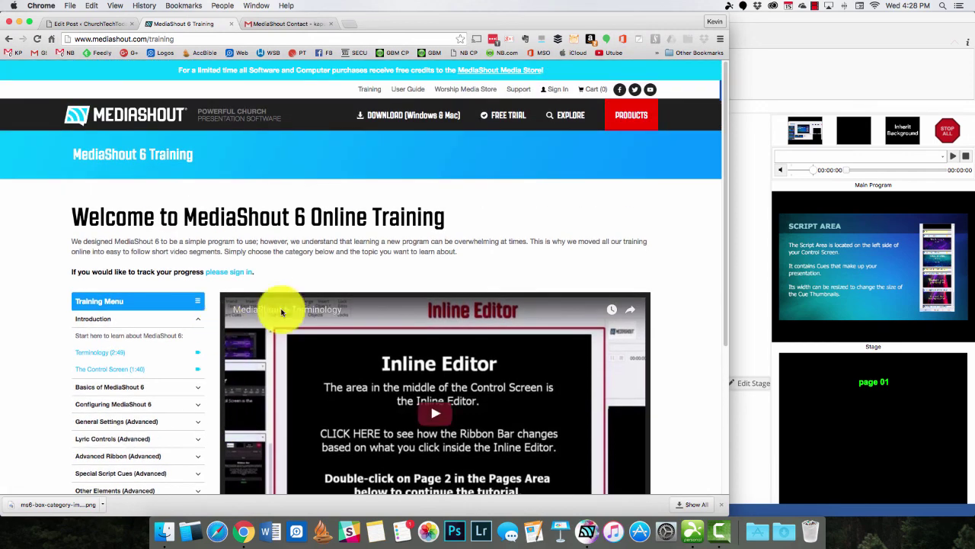
Return to the MediaShout 6 control screen, with one more brief look at the training page in Chrome
{"action": "left_click", "coordinate": [809, 17]}
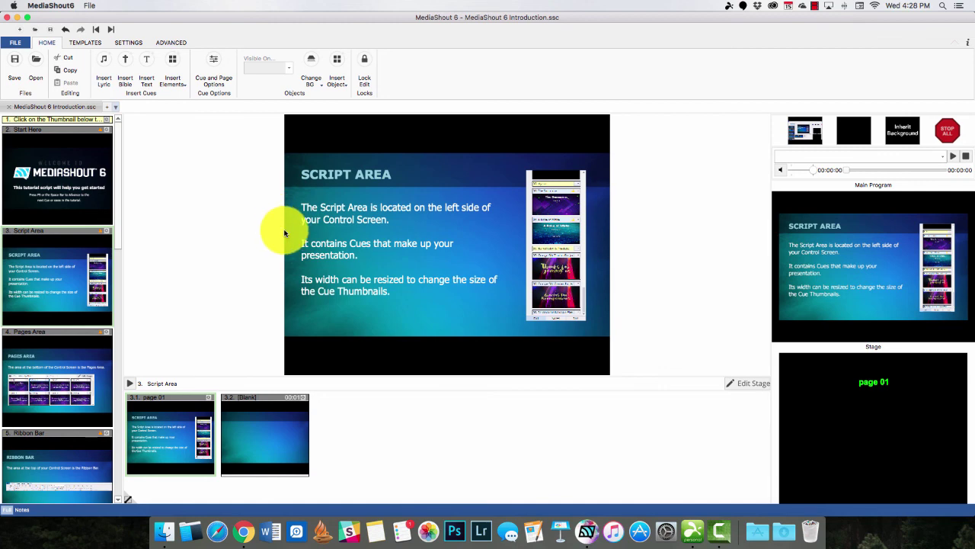
{"action": "left_click", "coordinate": [243, 532]}
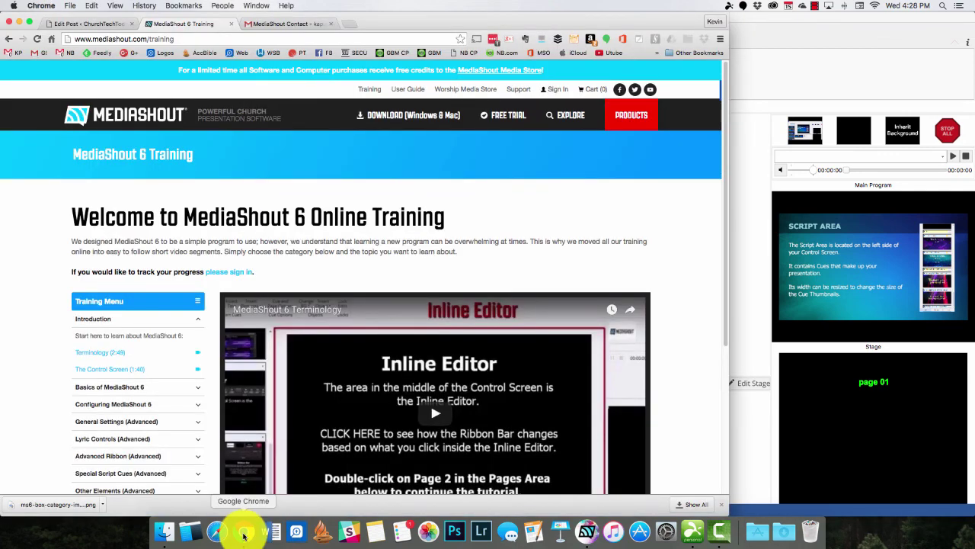
{"action": "left_click", "coordinate": [834, 31]}
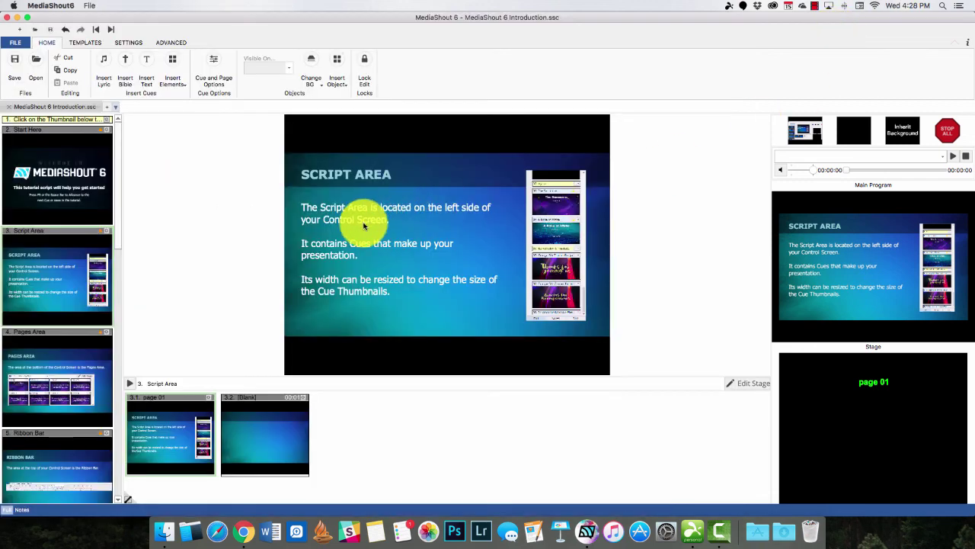